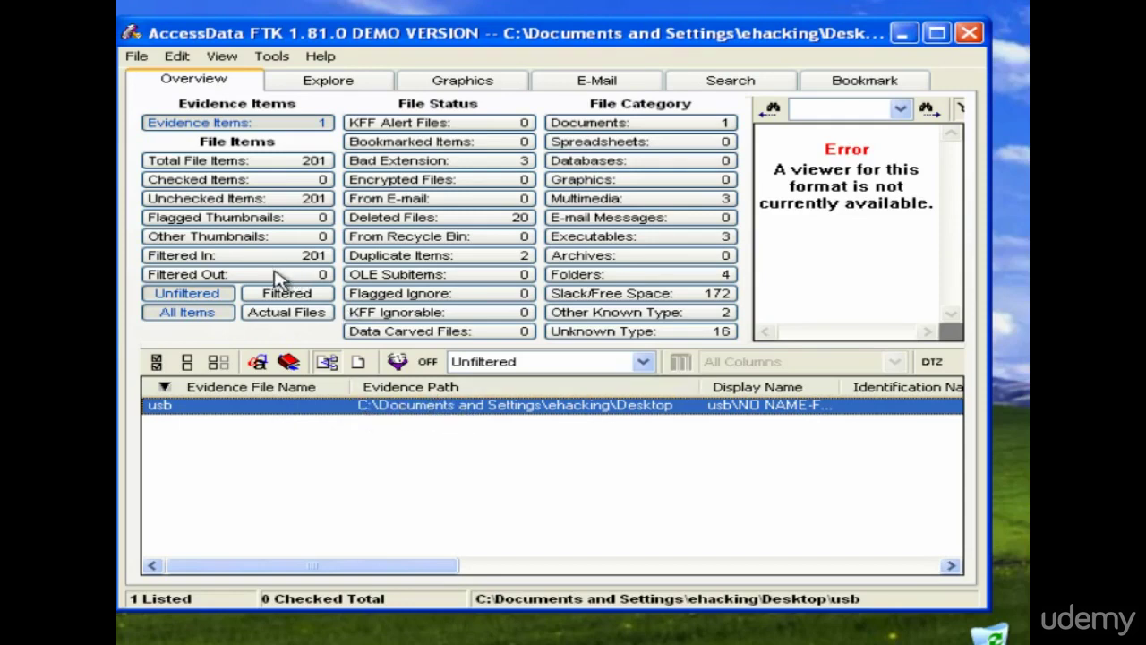
# Step: Start a new case with case number 045 and case name "USB Drive Image", keeping the default investigator and case path
pyautogui.click(135, 58)
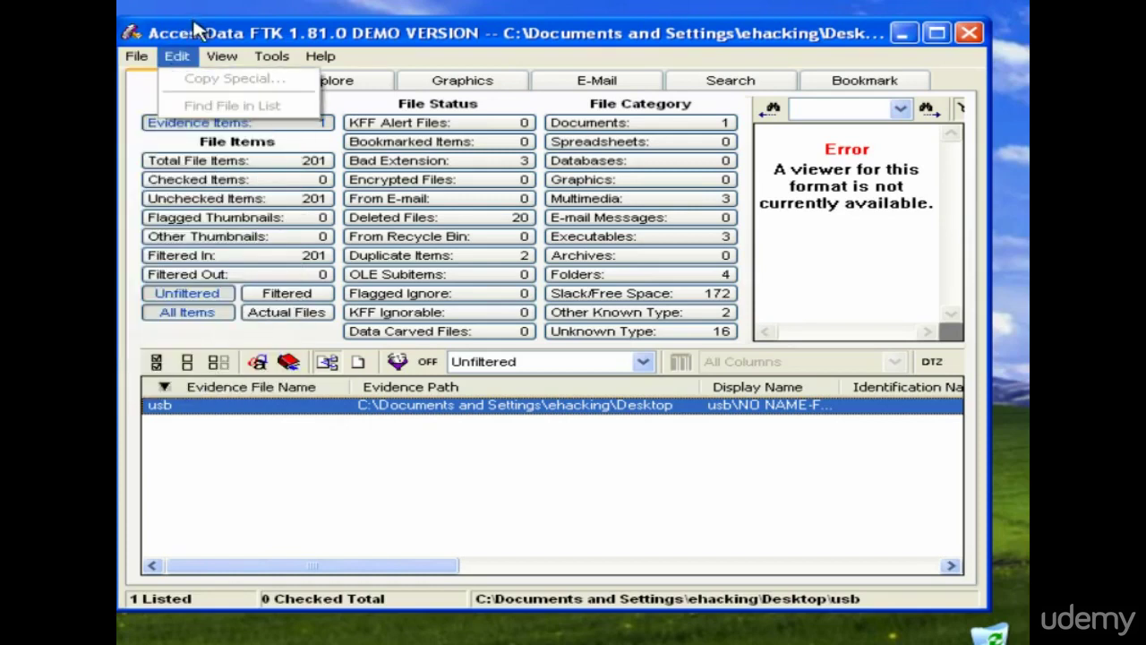
pyautogui.click(161, 80)
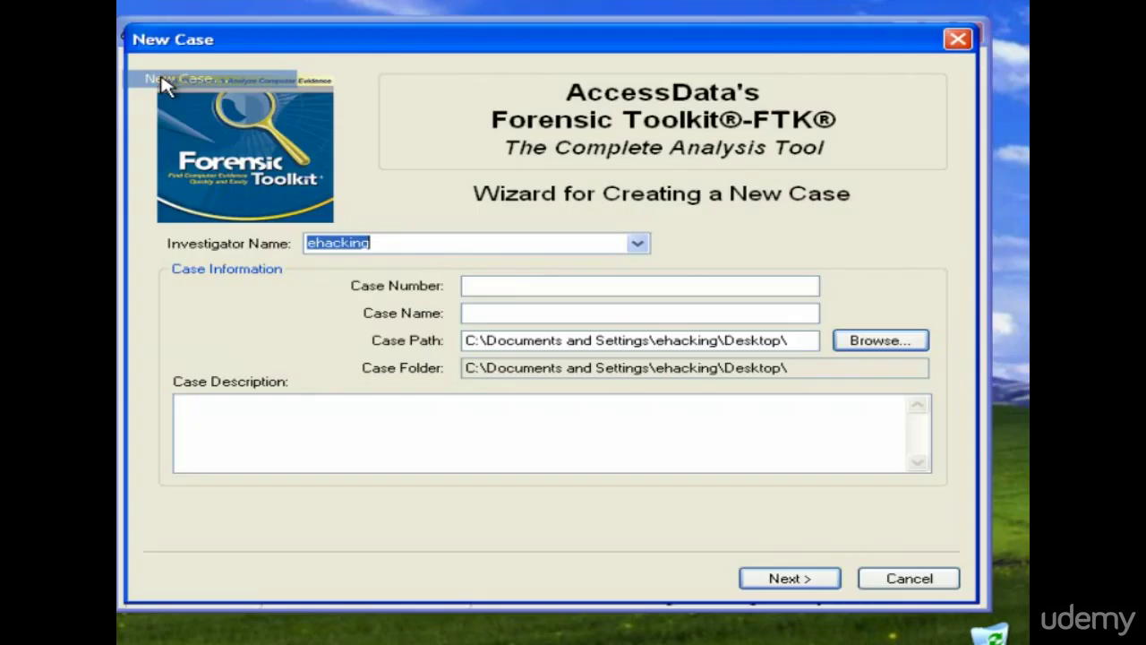
pyautogui.click(500, 286)
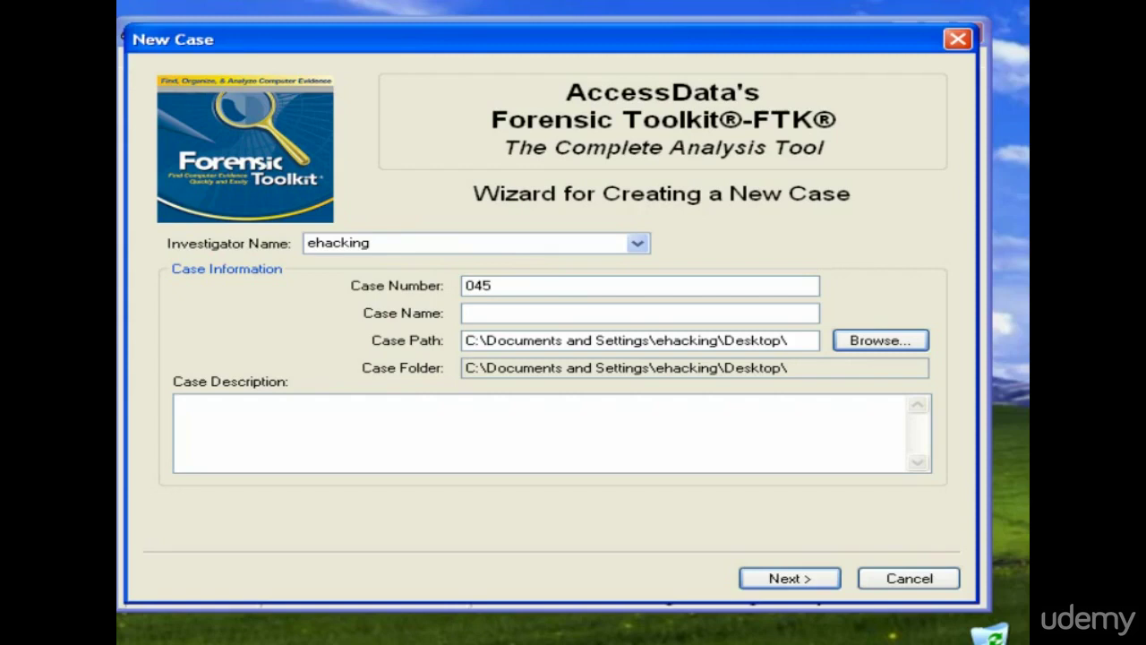
pyautogui.write('USB Drive Ima')
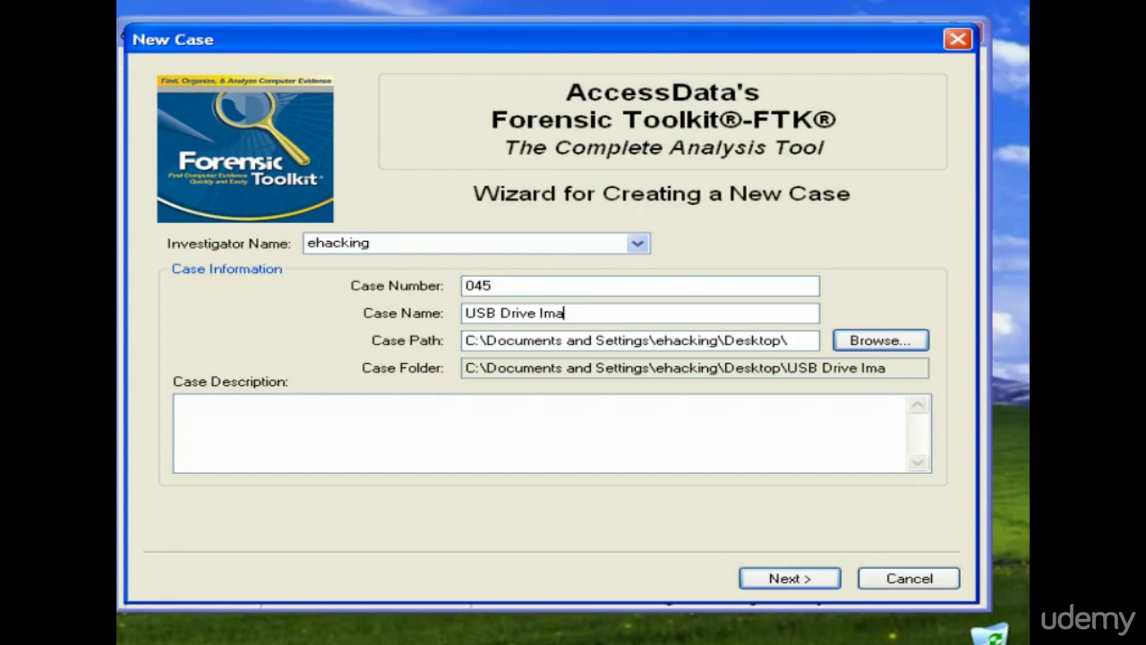
pyautogui.write('ge')
pyautogui.click(790, 579)
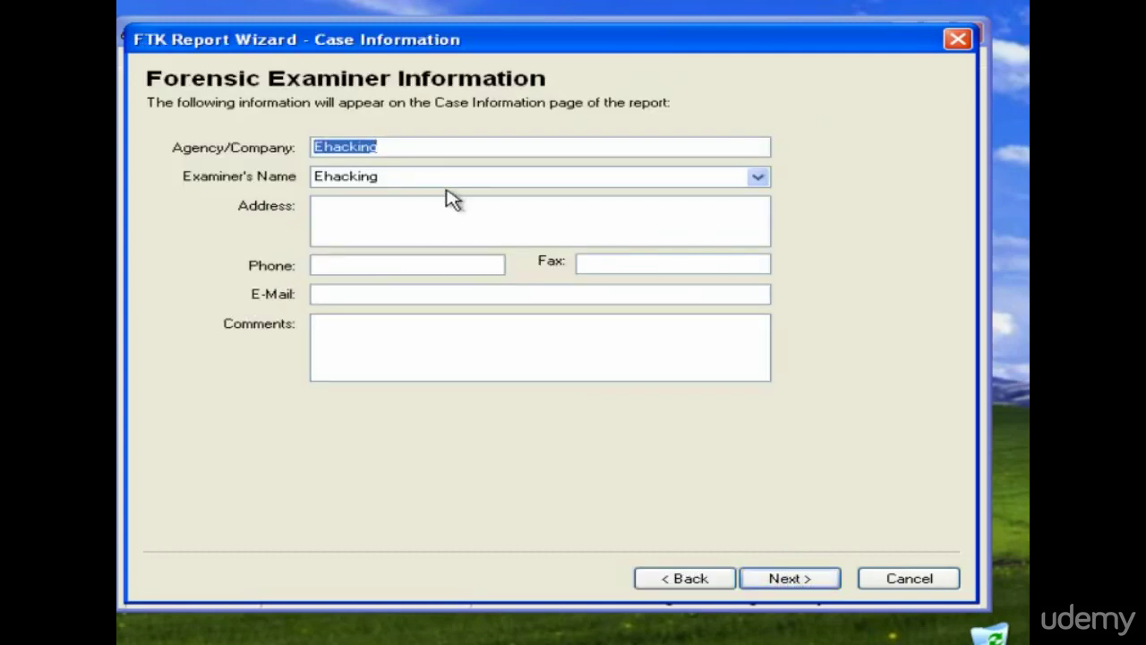
# Step: Accept the prefilled forensic examiner information and keep all event types enabled in the case log options
pyautogui.click(411, 214)
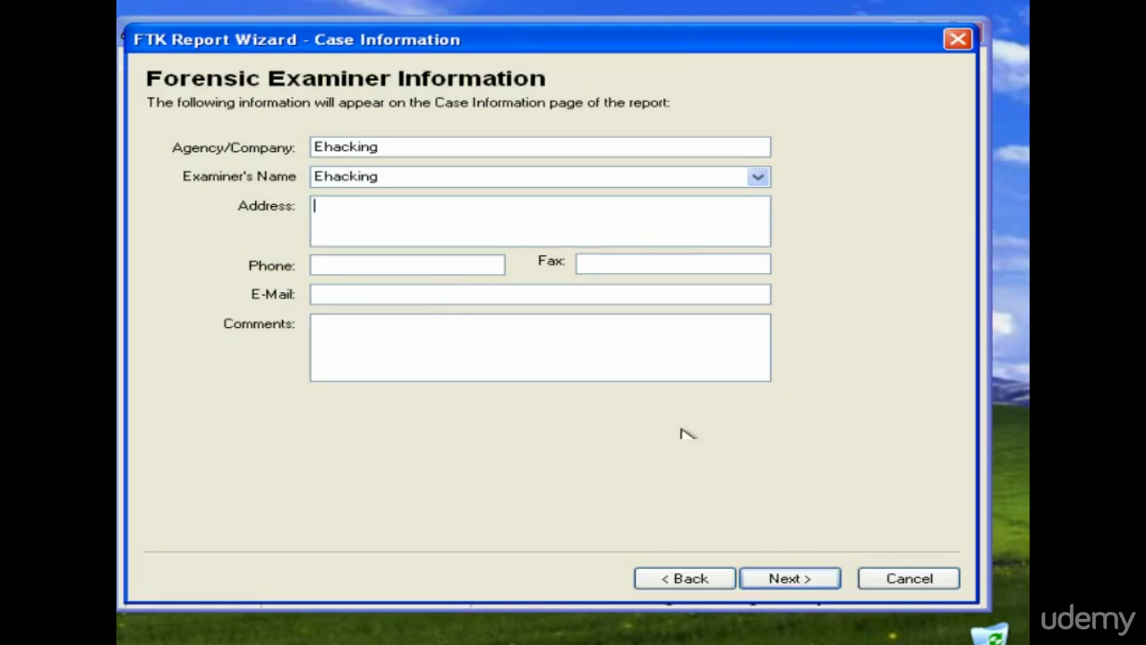
pyautogui.click(808, 576)
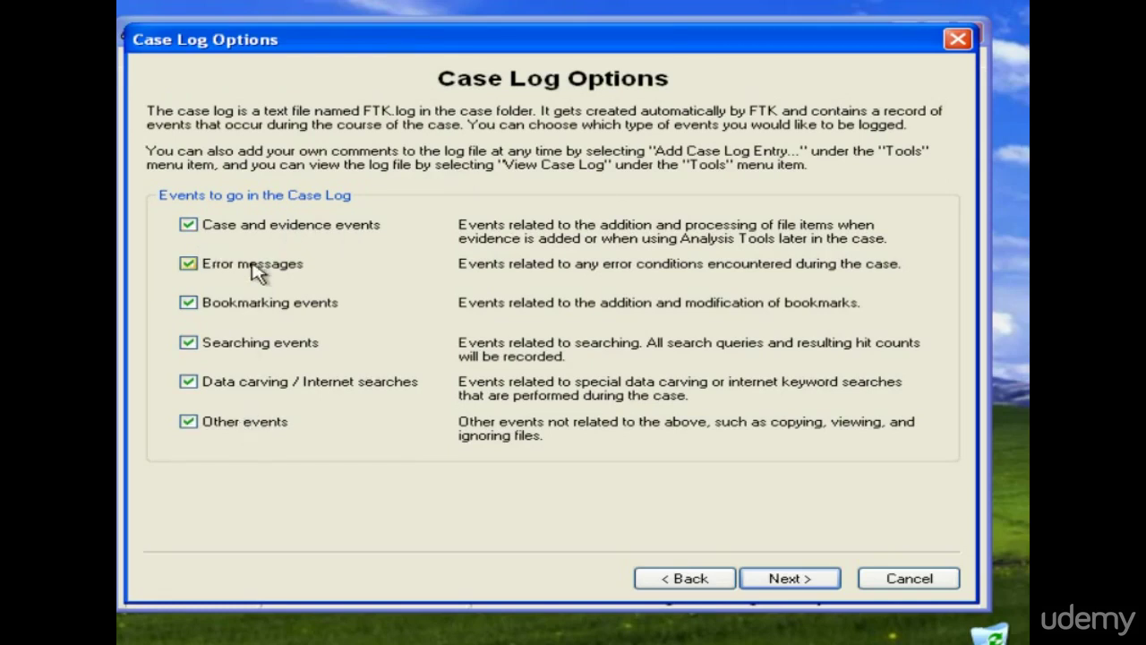
pyautogui.click(790, 579)
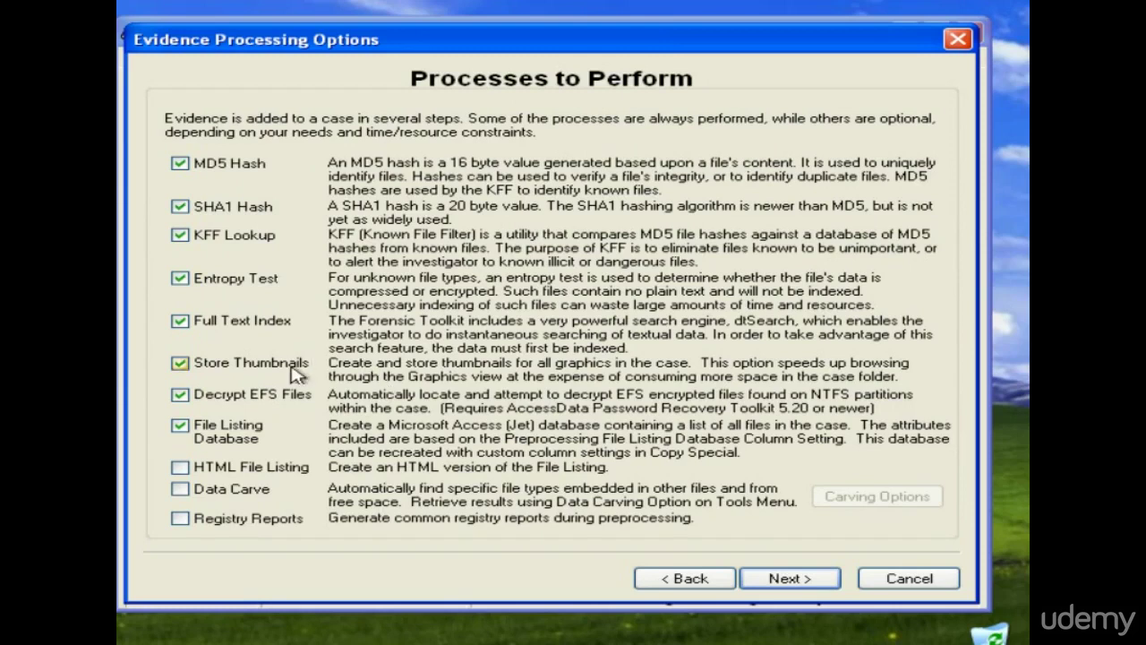
# Step: Enable HTML File Listing, Data Carve and Registry Reports for evidence processing, and accept the default case refinement settings
pyautogui.click(249, 467)
pyautogui.click(231, 490)
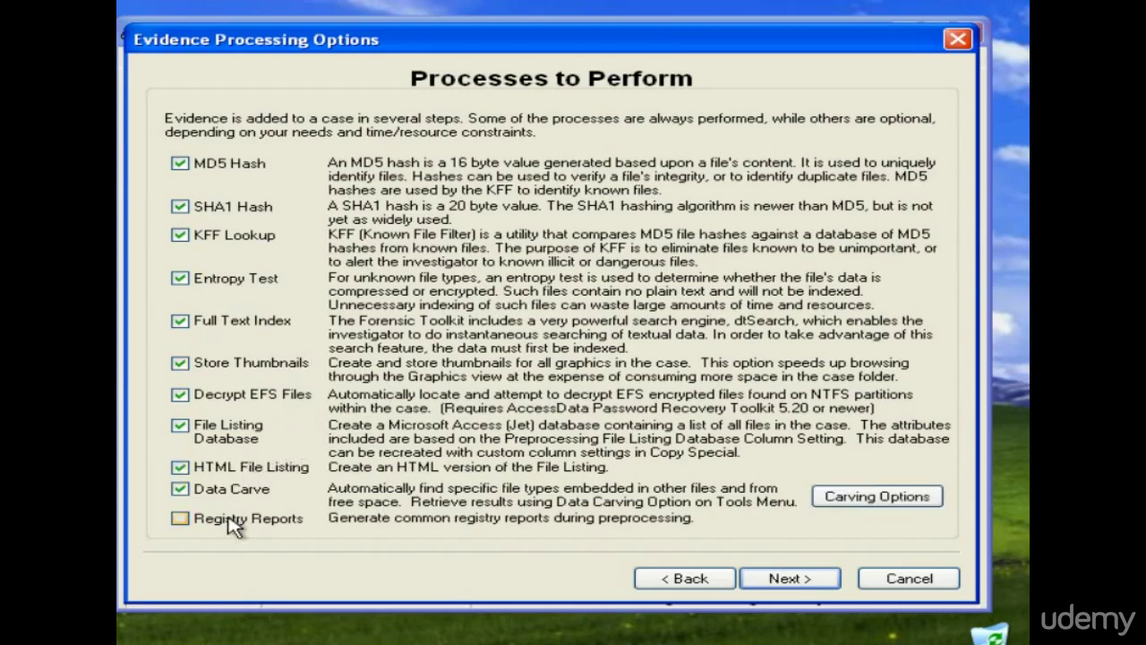
pyautogui.click(229, 524)
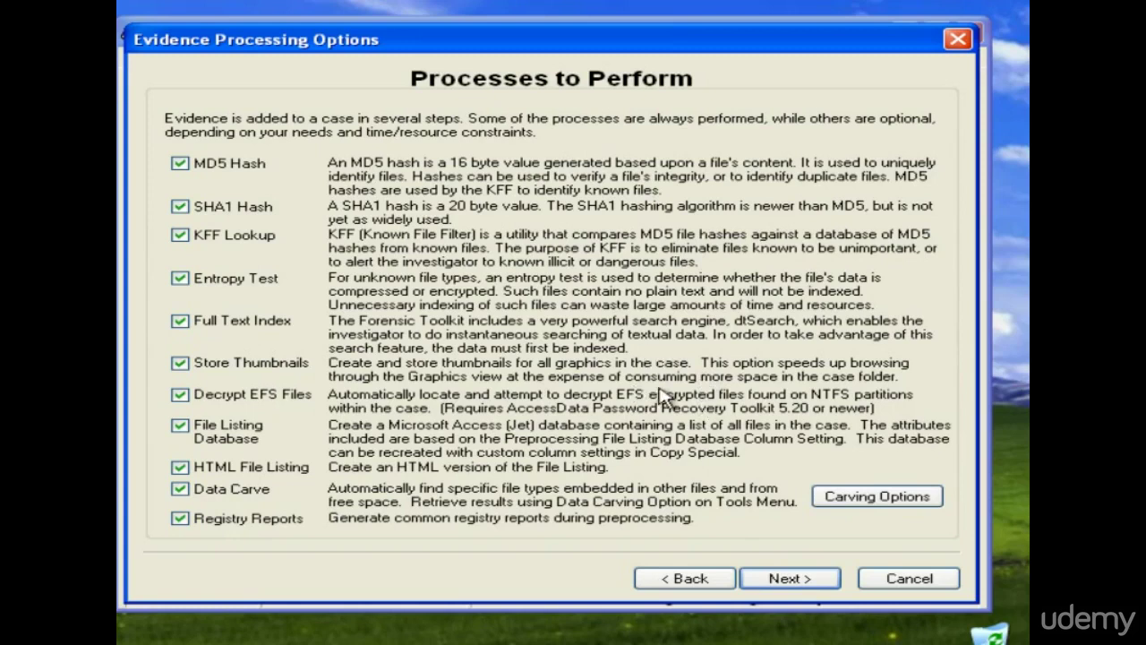
pyautogui.click(810, 581)
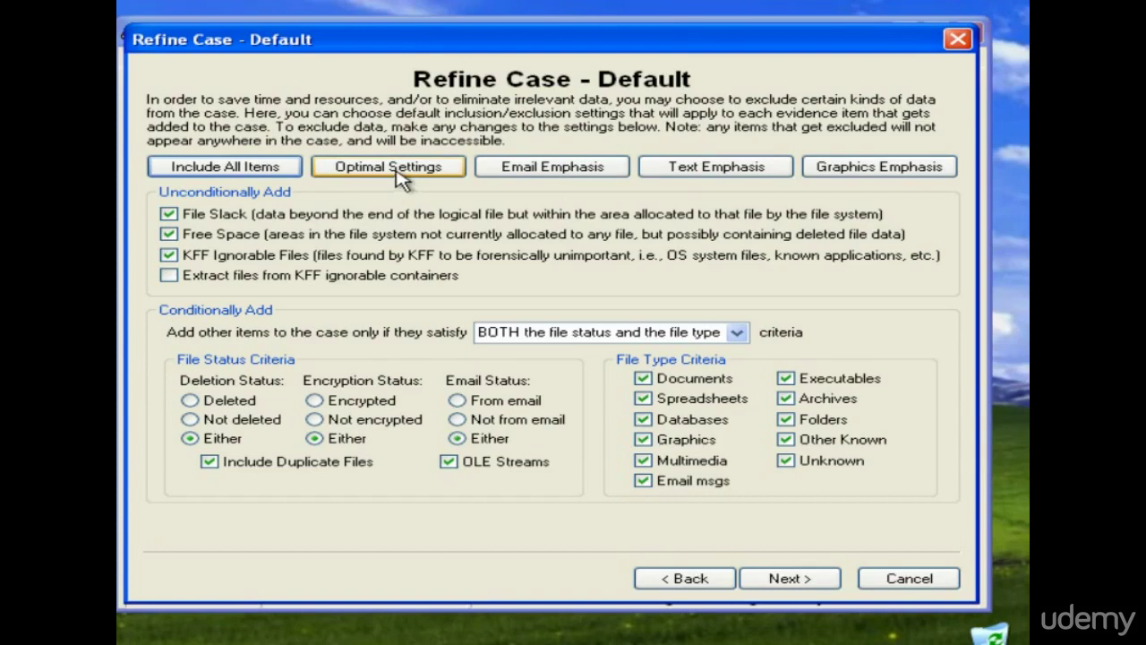
pyautogui.click(797, 579)
pyautogui.click(792, 579)
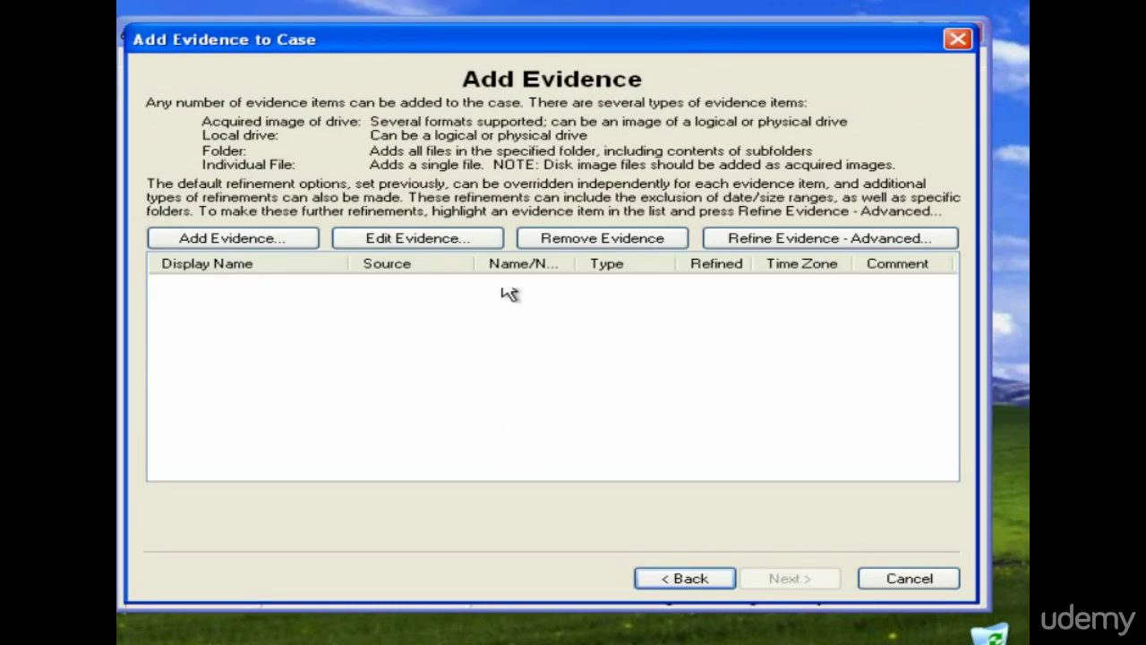
# Step: Try to add the usb image from the desktop as an acquired drive image, and cancel the new case wizard
pyautogui.click(235, 240)
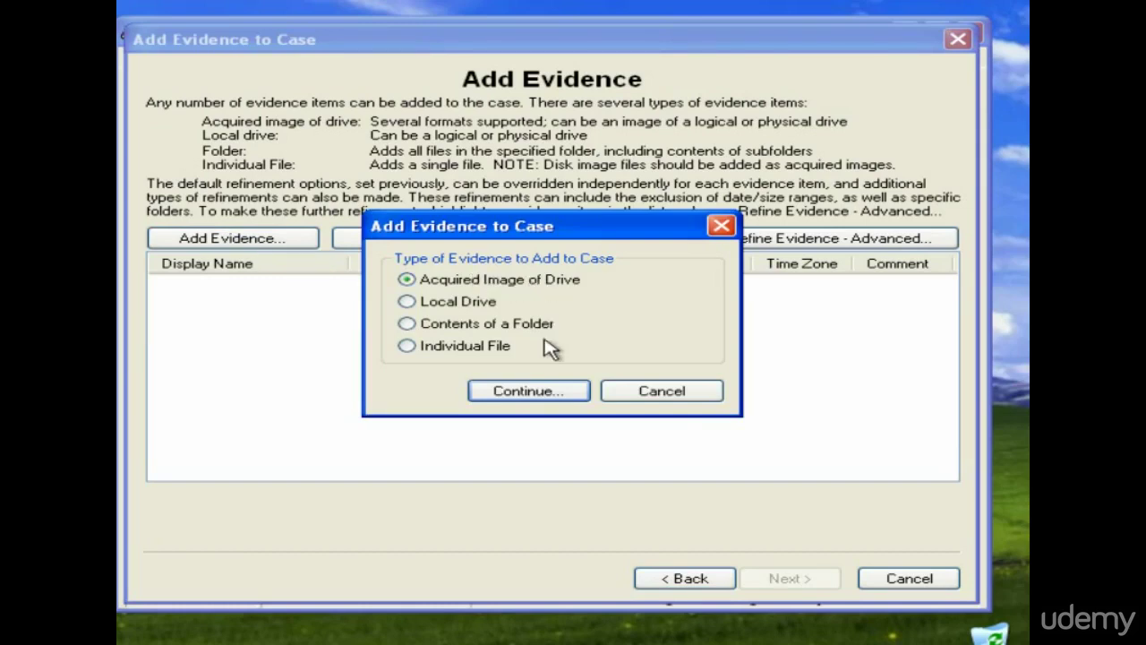
pyautogui.click(542, 398)
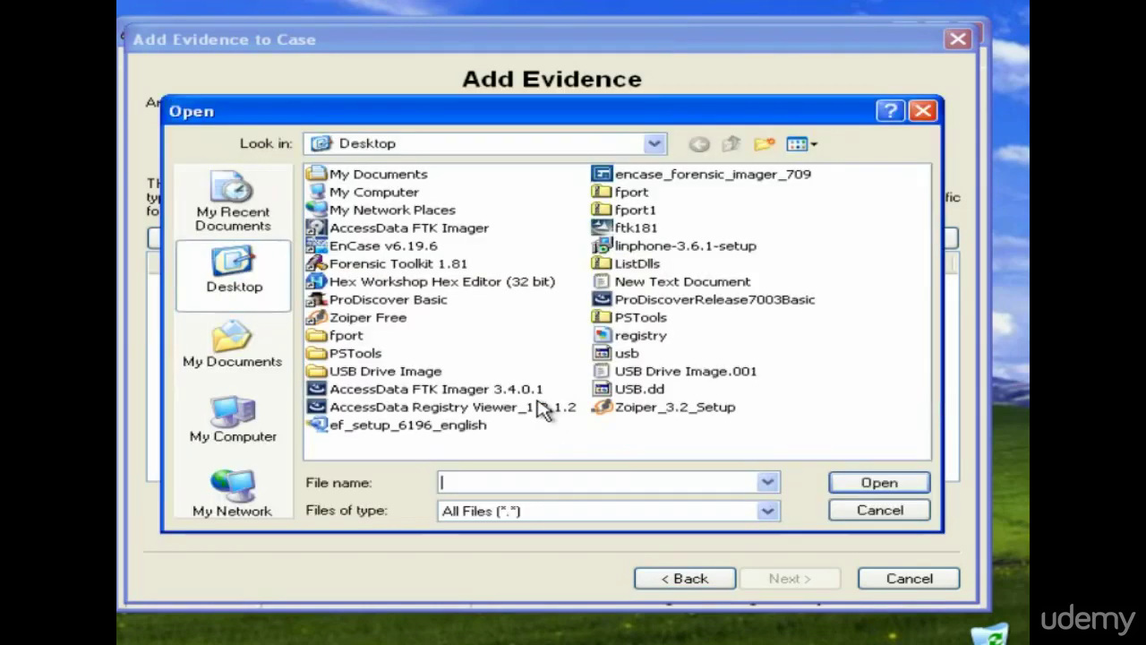
pyautogui.doubleClick(631, 369)
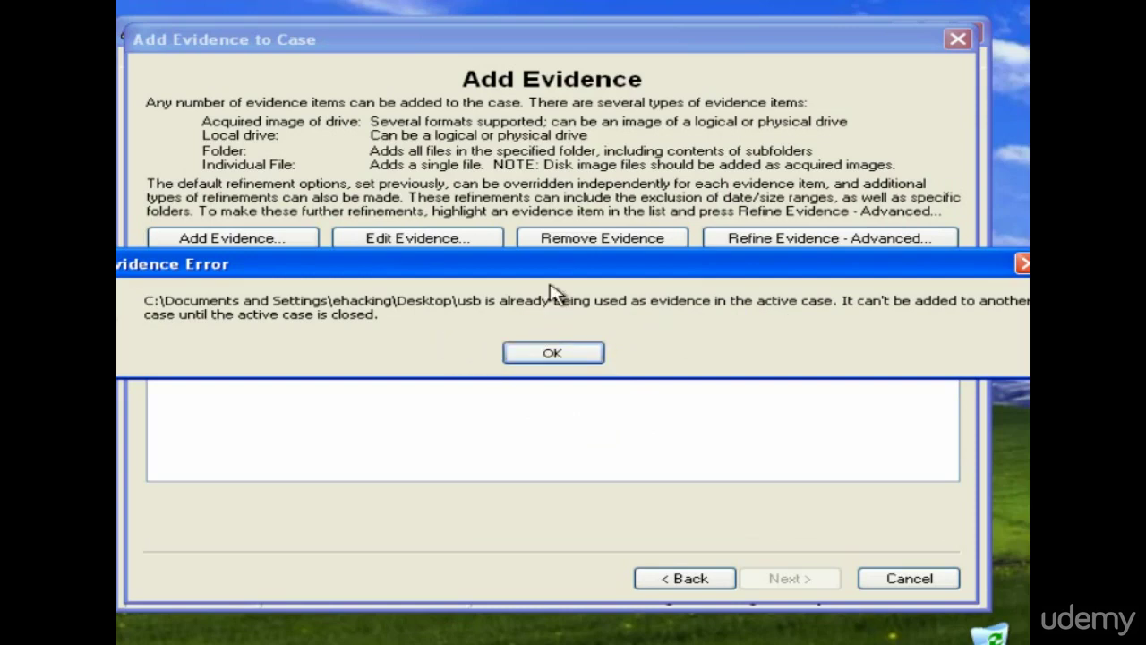
pyautogui.moveTo(550, 273); pyautogui.dragTo(487, 299)
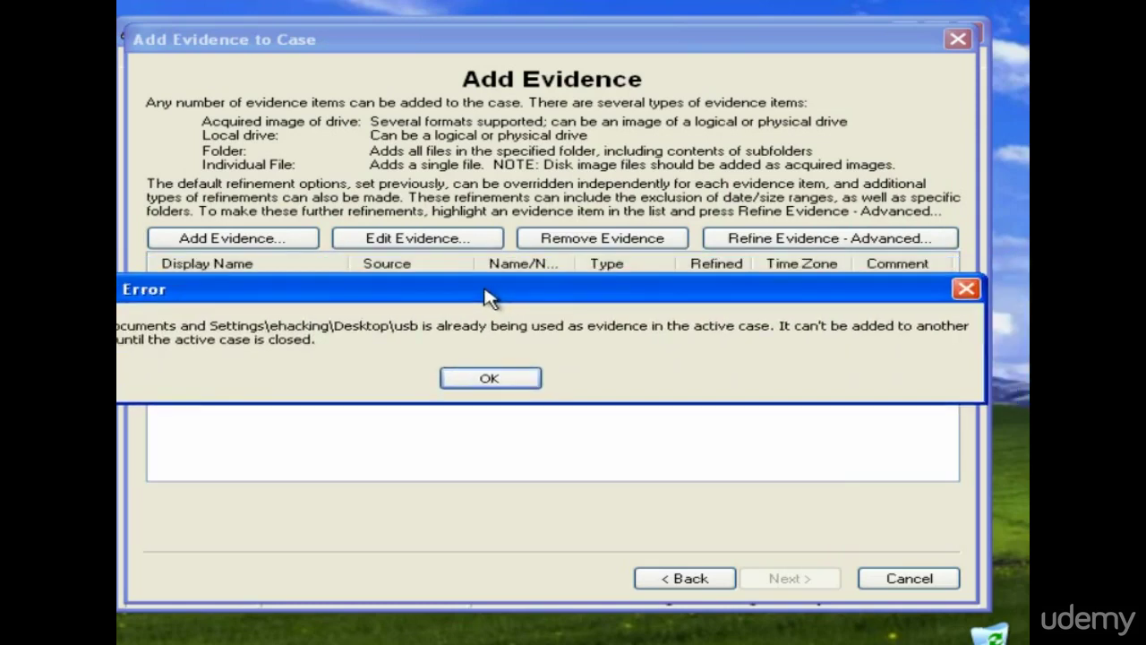
pyautogui.click(966, 290)
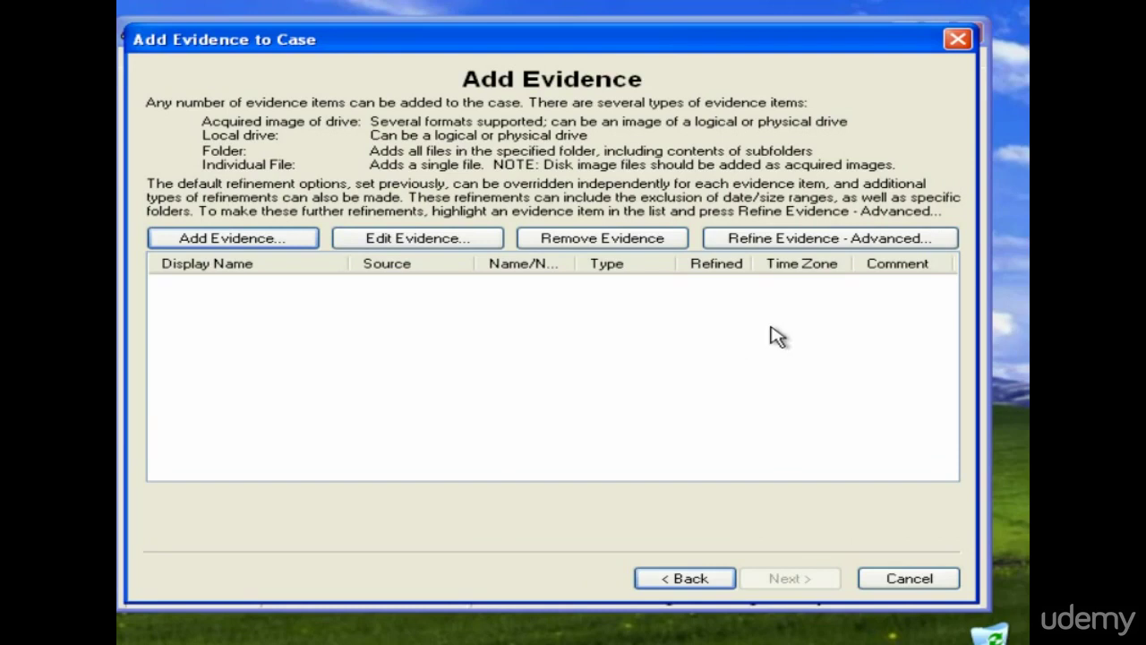
pyautogui.click(902, 580)
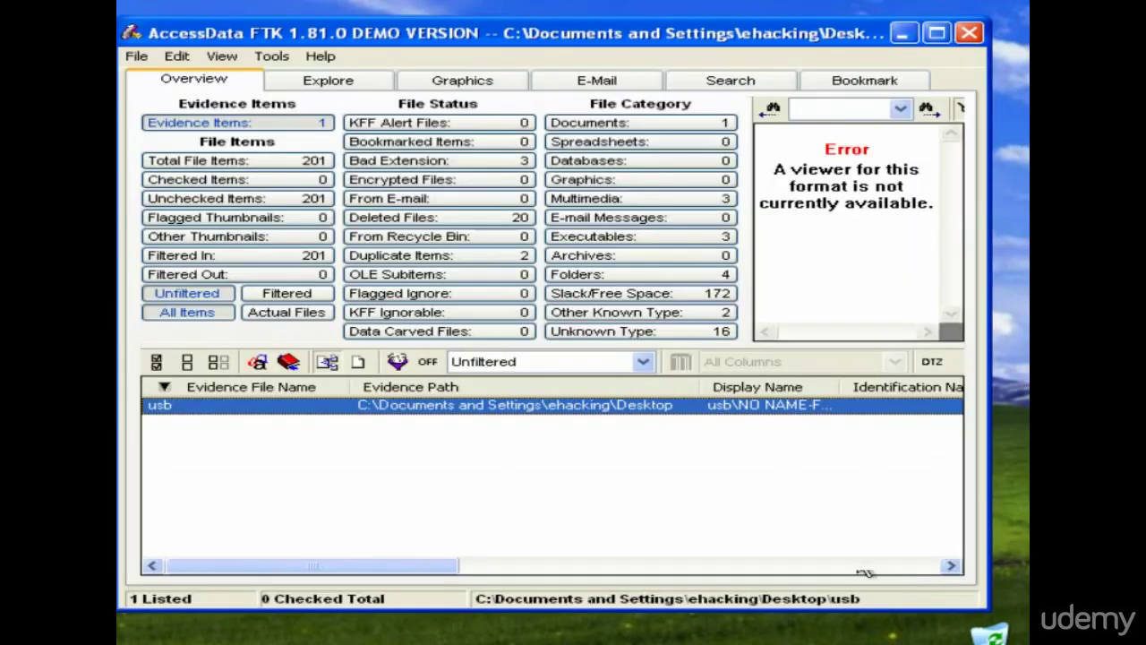
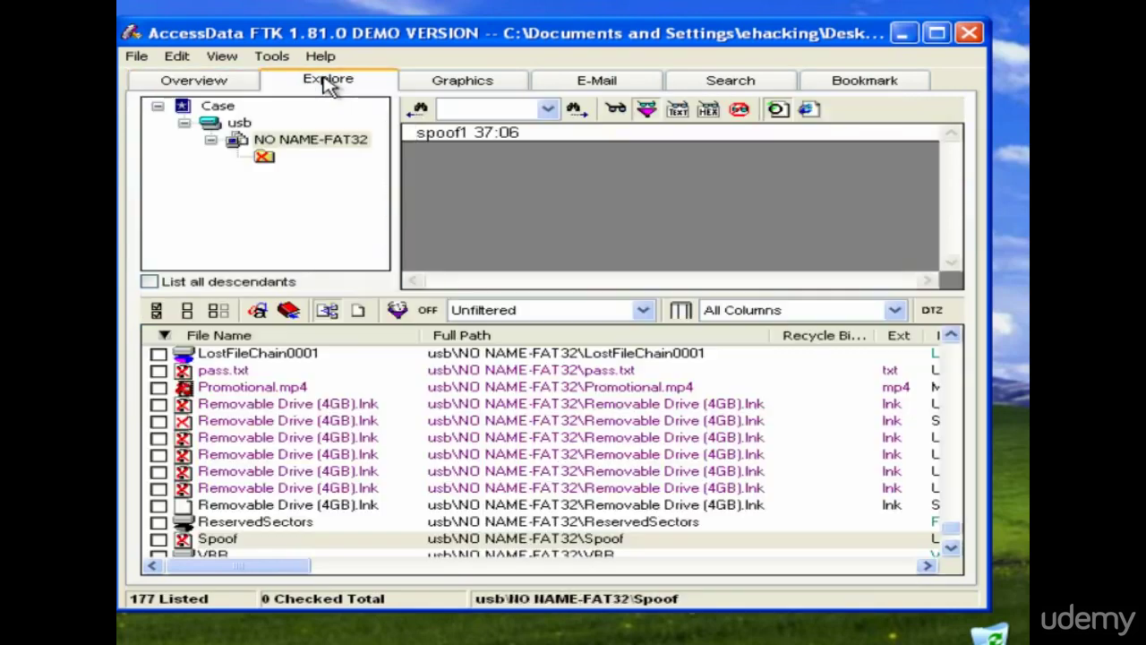
# Step: Explore the evidence tree from the case through usb and the NO NAME-FAT32 partition to the unnamed folder beneath it
pyautogui.click(219, 108)
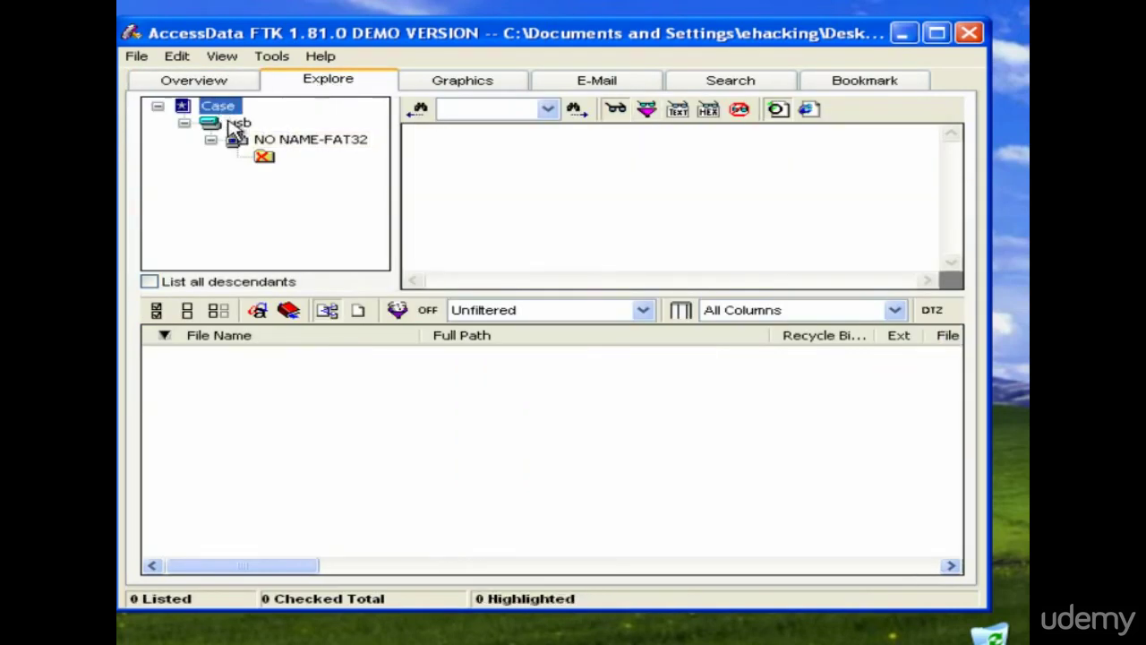
pyautogui.click(239, 122)
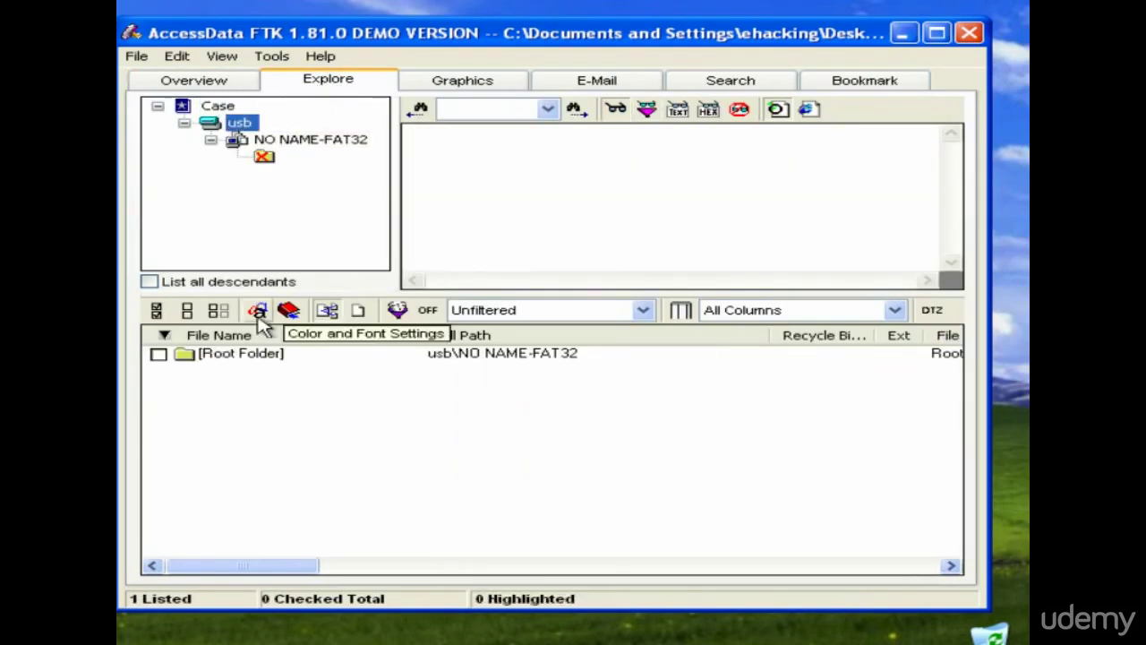
pyautogui.click(299, 142)
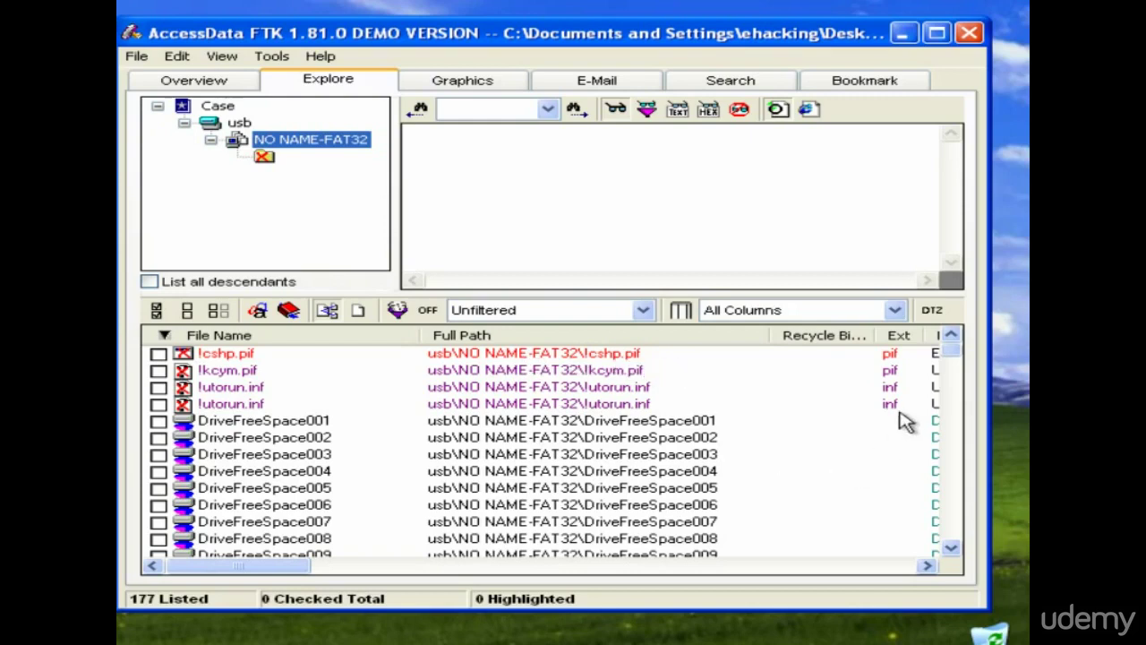
pyautogui.click(255, 159)
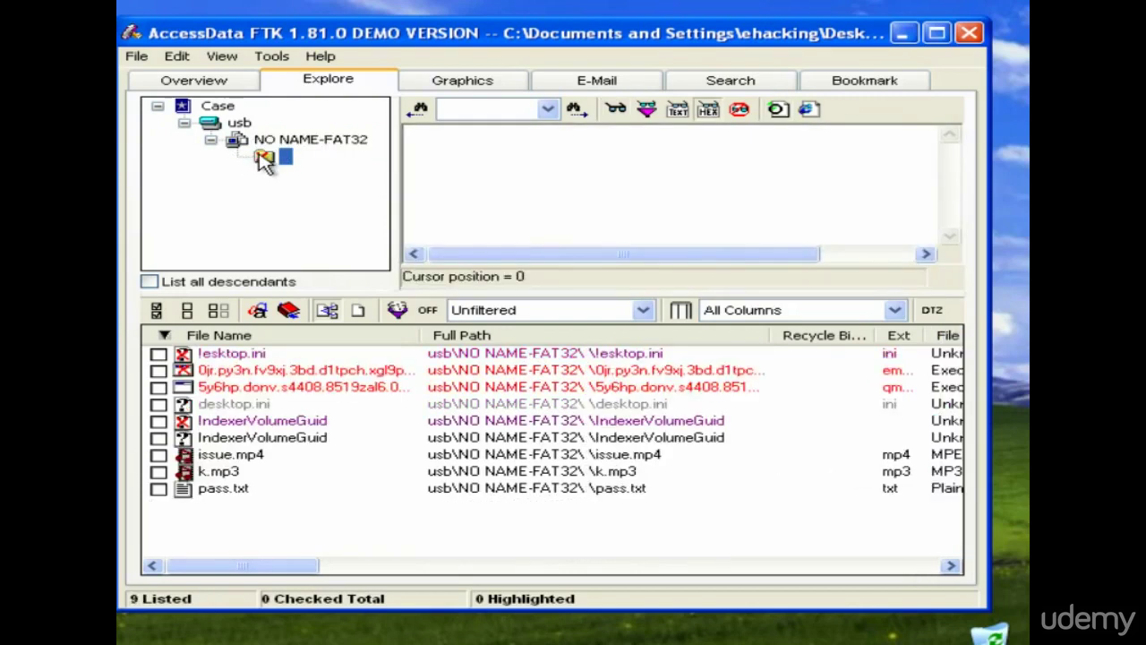
# Step: Preview the contents of pass.txt, k.mp3 and issue.mp4 in the unnamed folder
pyautogui.click(218, 491)
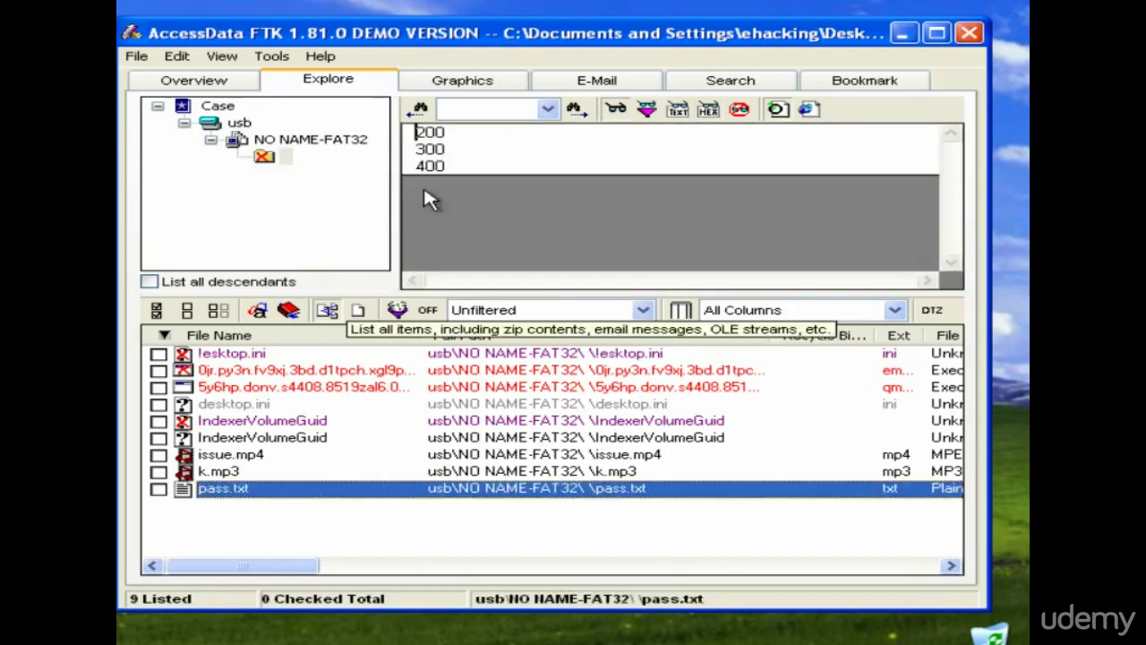
pyautogui.moveTo(417, 132); pyautogui.dragTo(448, 174)
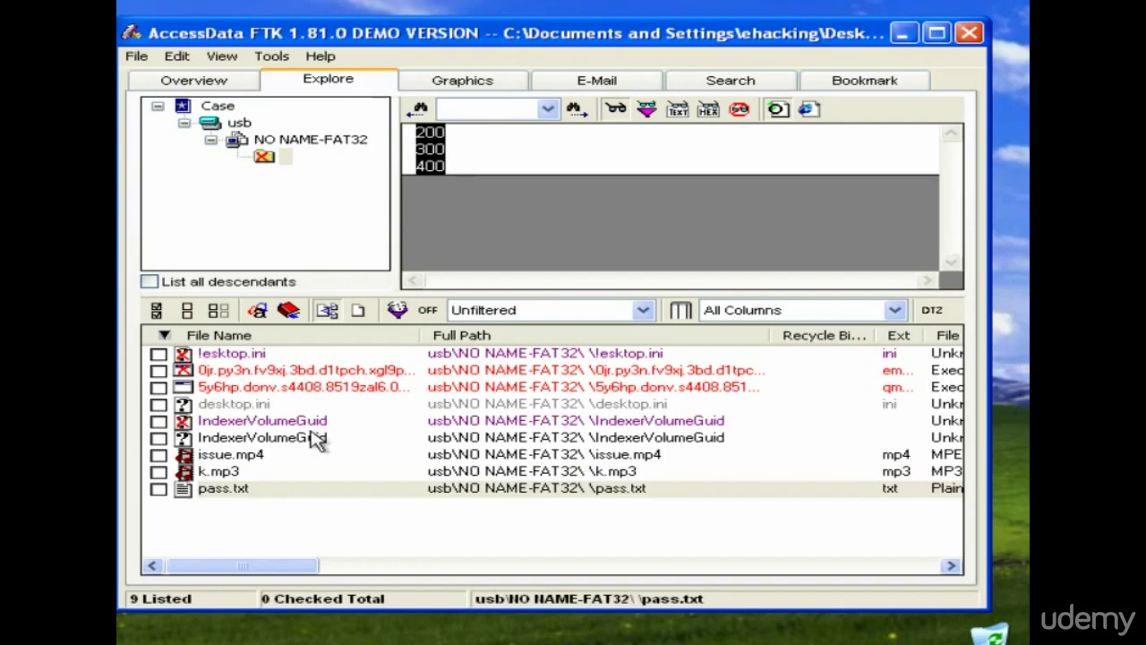
pyautogui.click(224, 472)
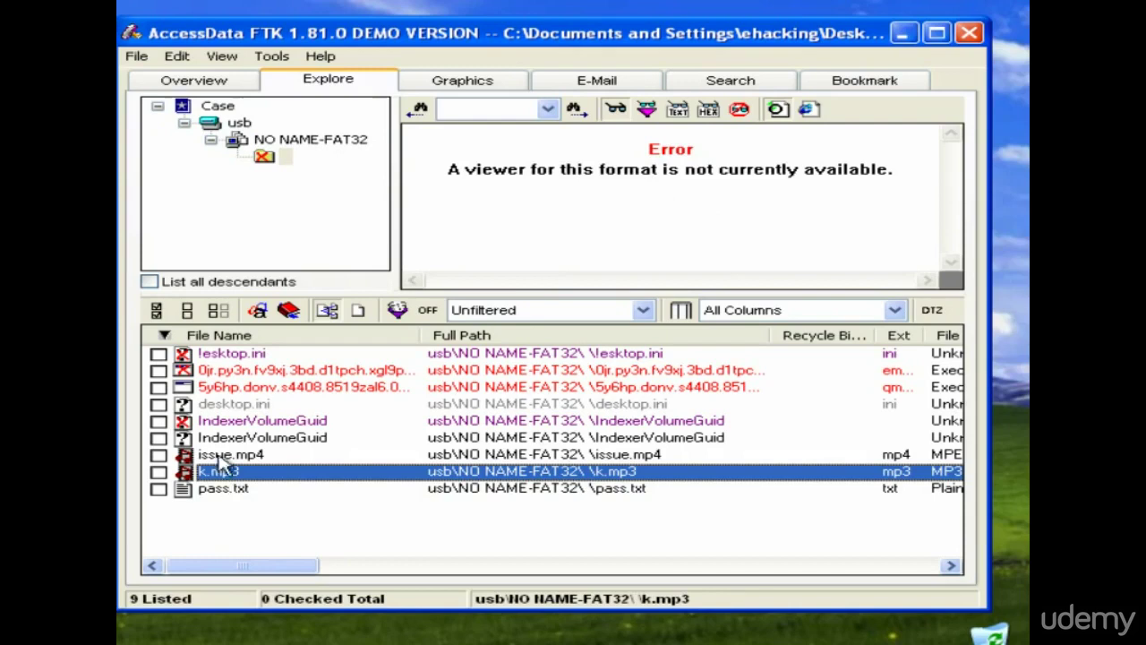
pyautogui.click(222, 457)
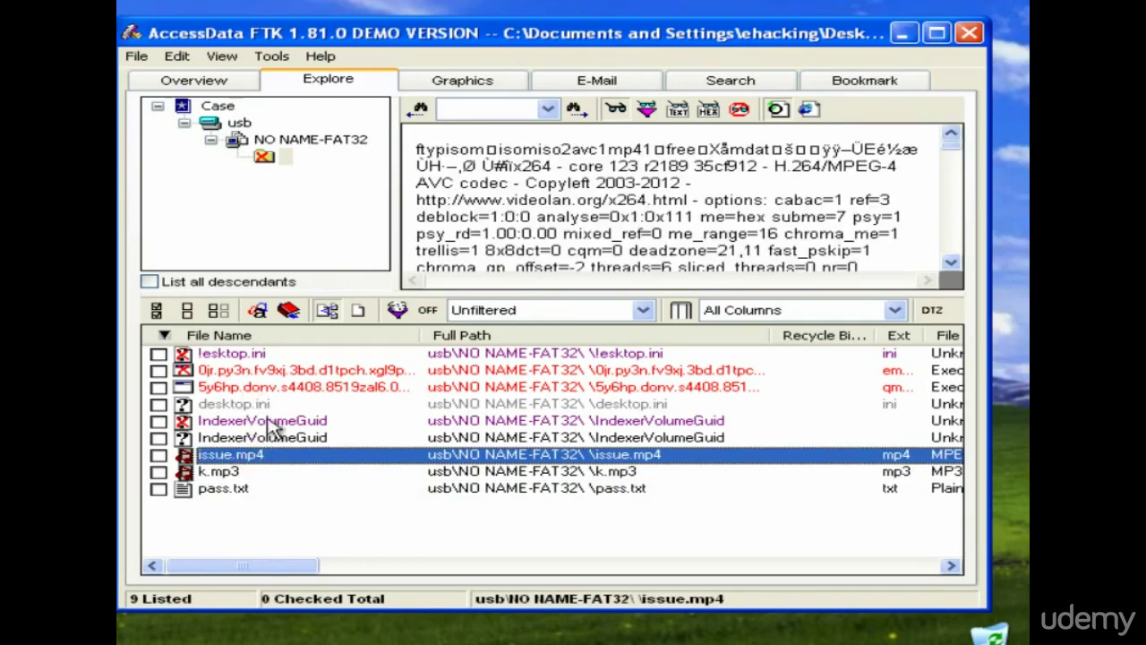
# Step: From the case overview, list the Documents category, preview pass.txt and check the Spreadsheets category
pyautogui.click(209, 80)
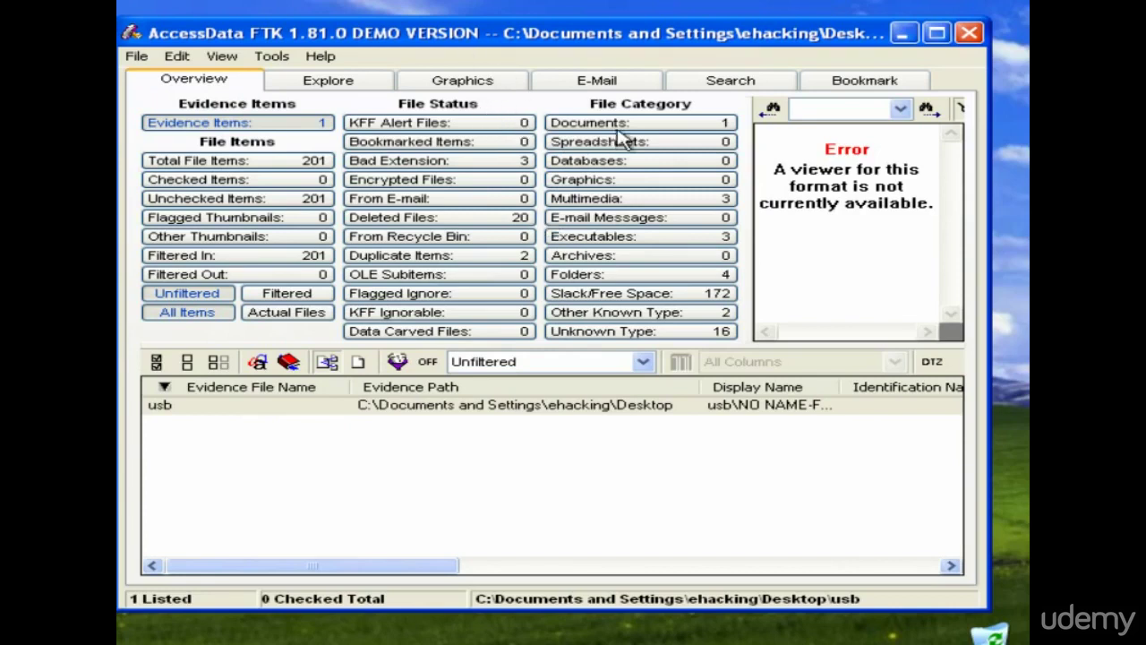
pyautogui.click(670, 125)
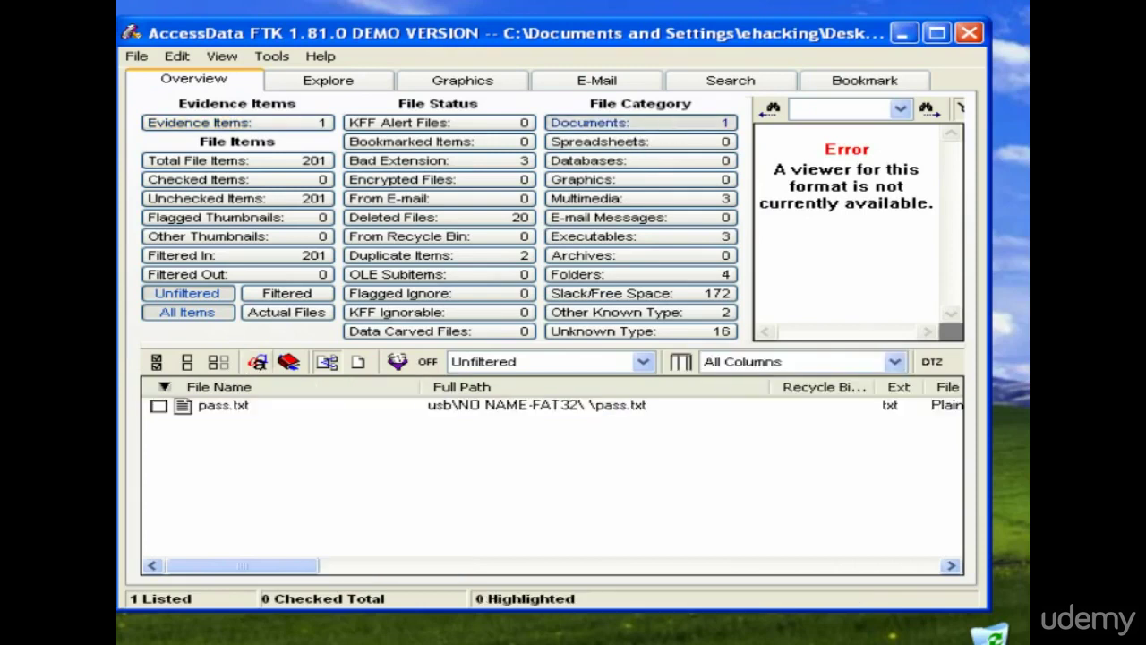
pyautogui.click(233, 407)
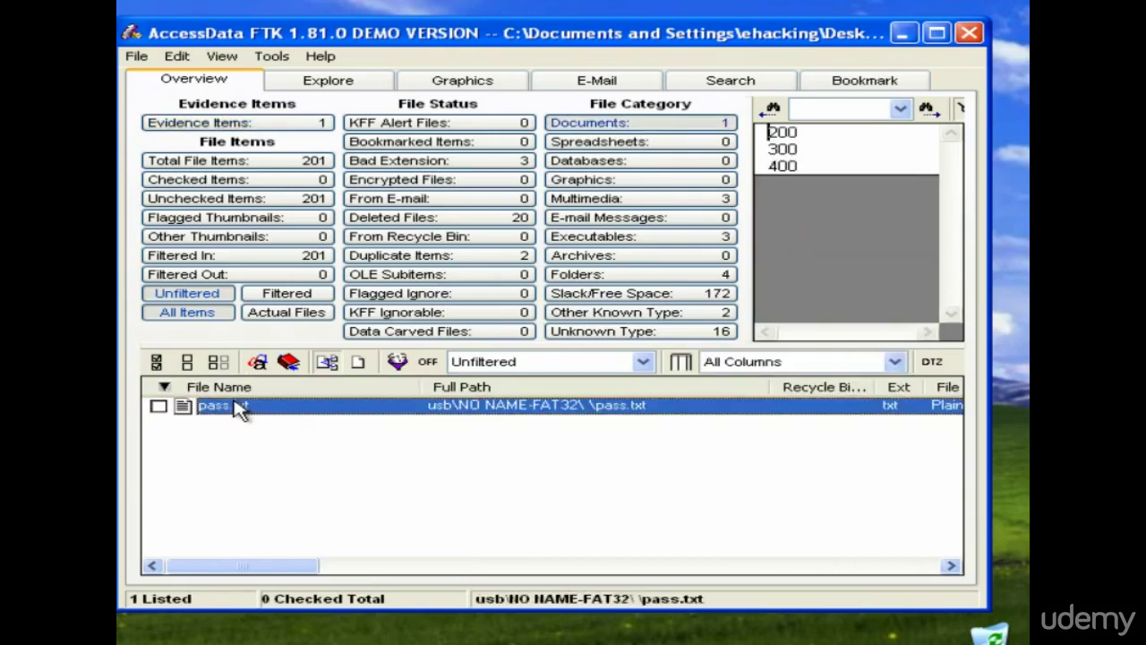
pyautogui.click(664, 143)
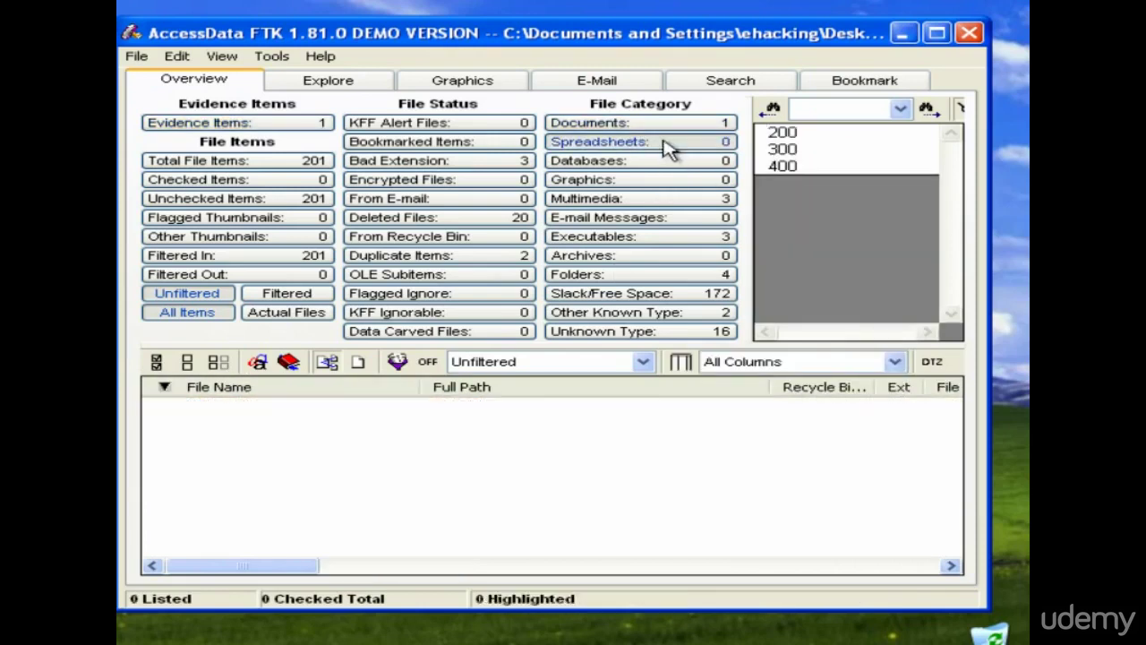
# Step: Review the files listed under Multimedia, E-mail Messages, Executables, Archives, Folders and Other Known Type
pyautogui.click(646, 198)
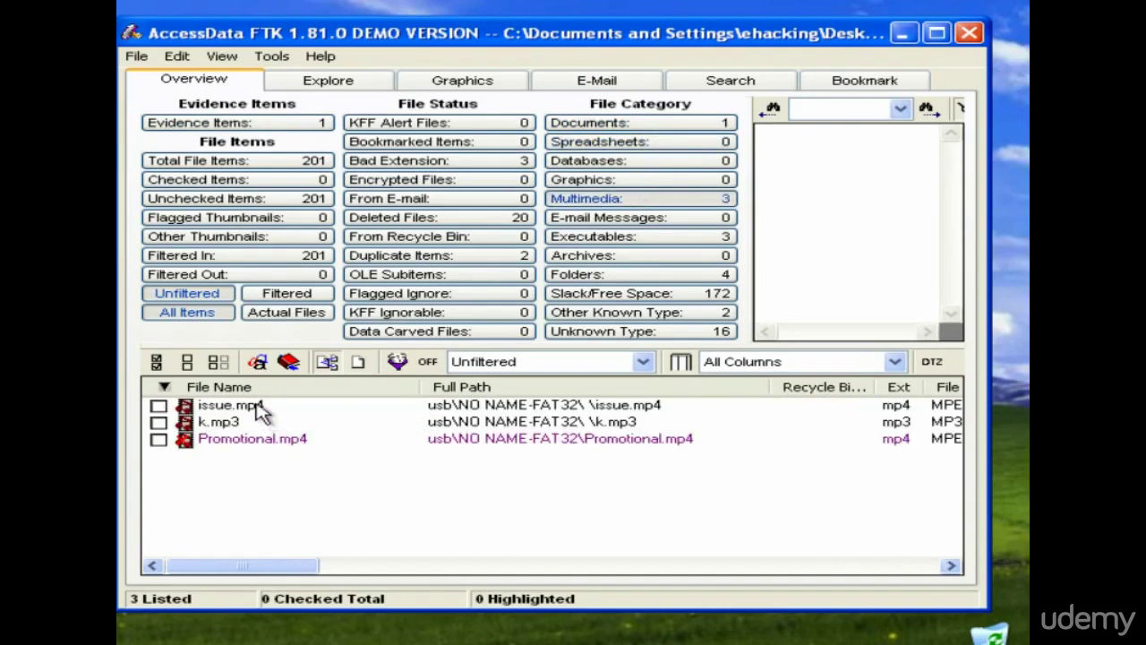
pyautogui.click(687, 220)
pyautogui.click(679, 238)
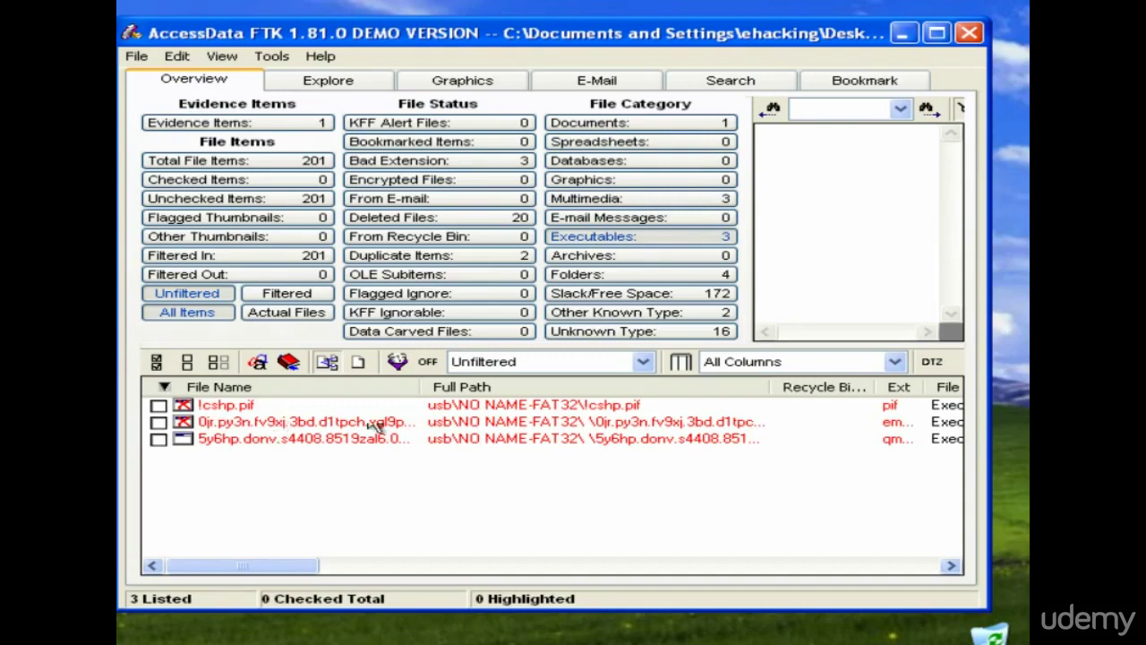
pyautogui.click(624, 258)
pyautogui.click(621, 280)
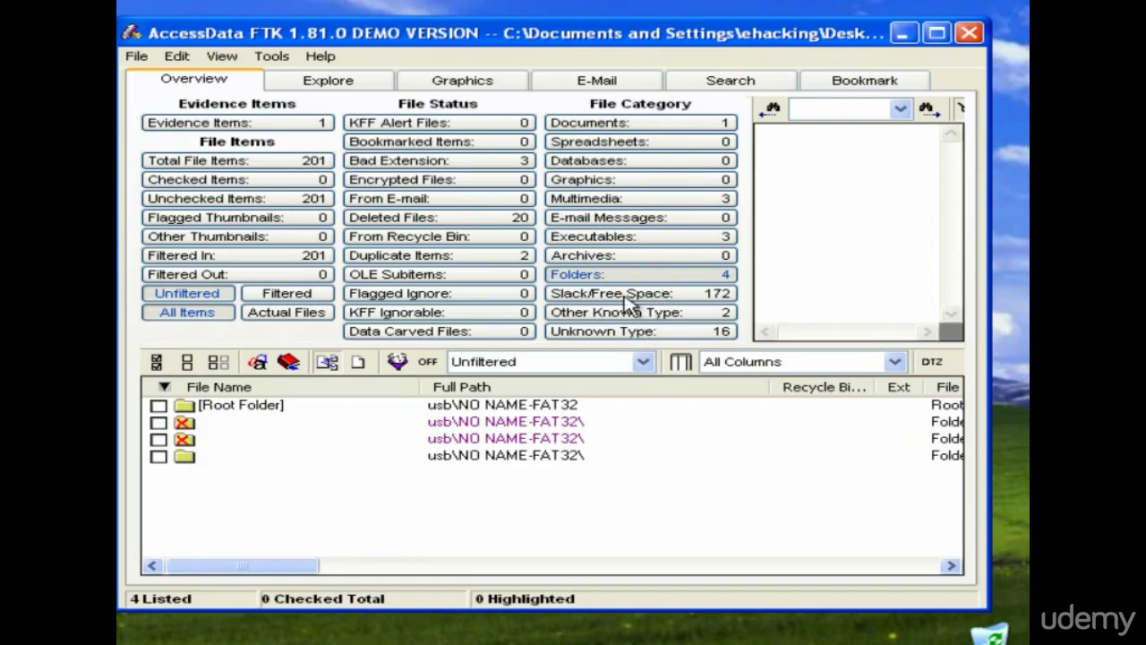
pyautogui.click(681, 319)
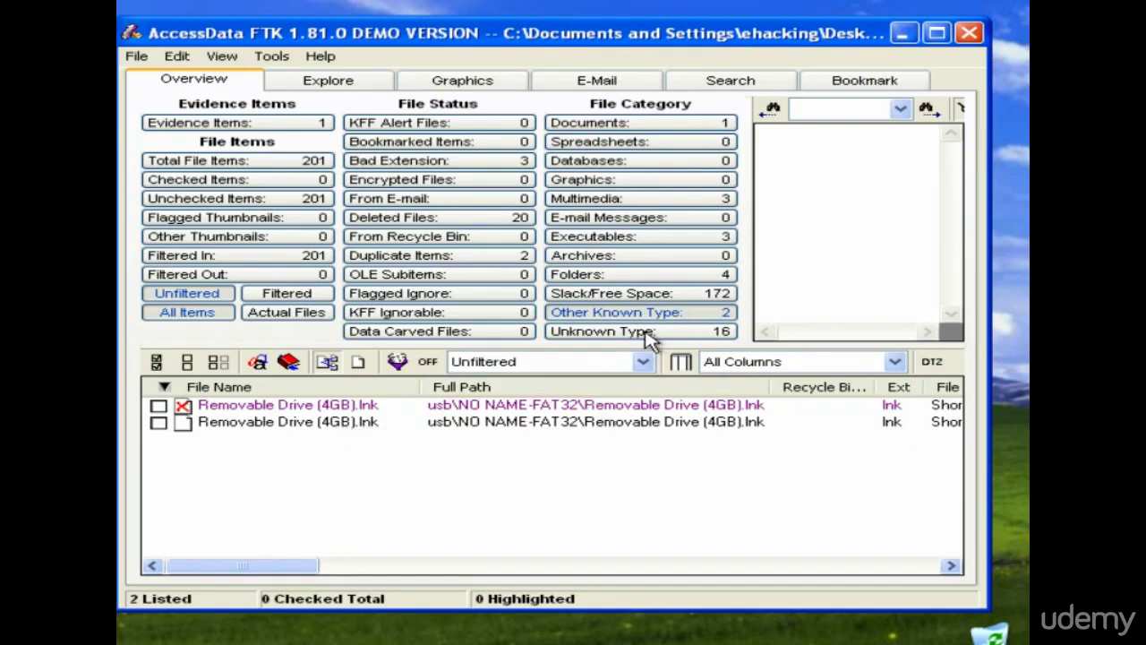
# Step: Review the files listed under Unknown Type and under the file statuses from KFF Alert Files down to From Recycle Bin
pyautogui.click(649, 338)
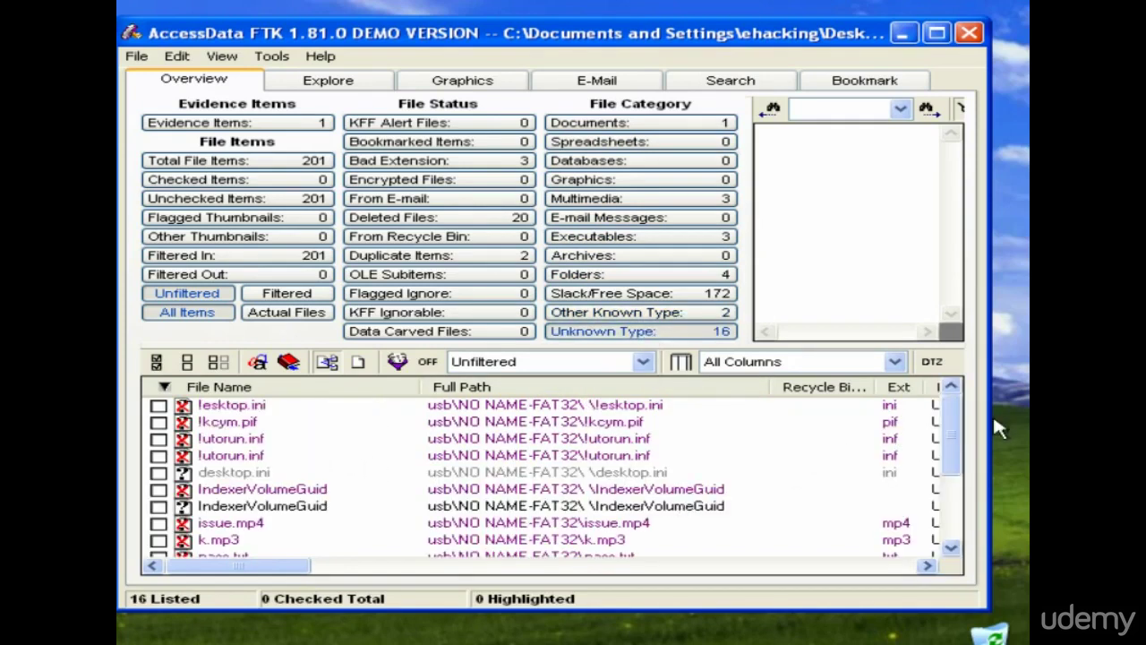
pyautogui.moveTo(952, 437); pyautogui.dragTo(982, 392)
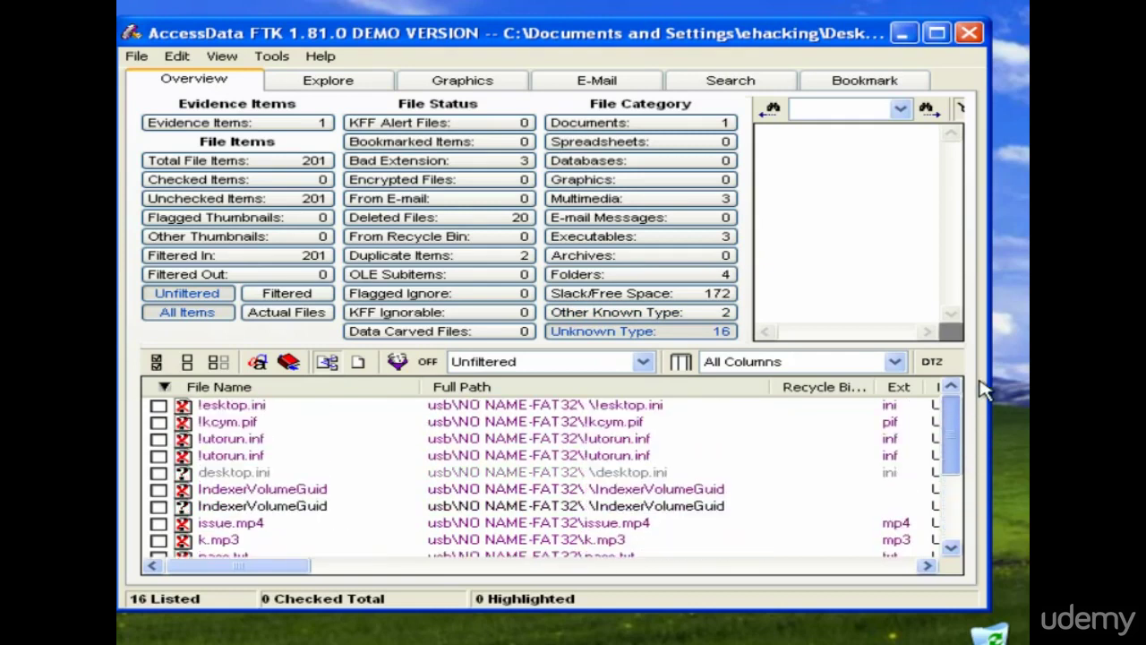
pyautogui.click(413, 126)
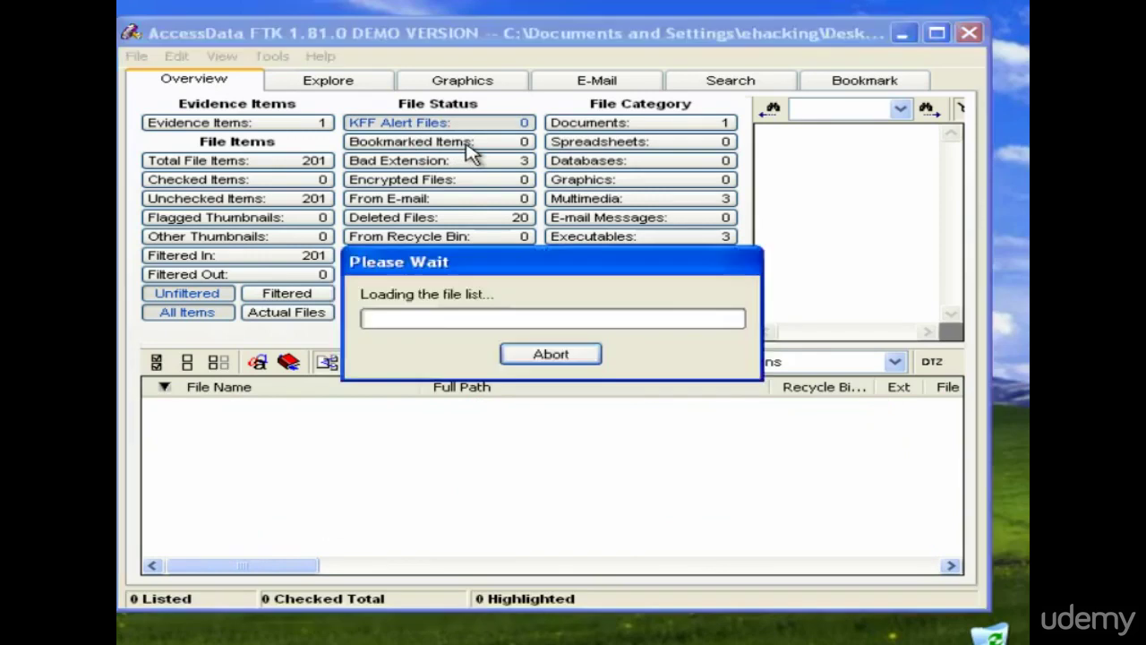
pyautogui.click(466, 145)
pyautogui.click(463, 165)
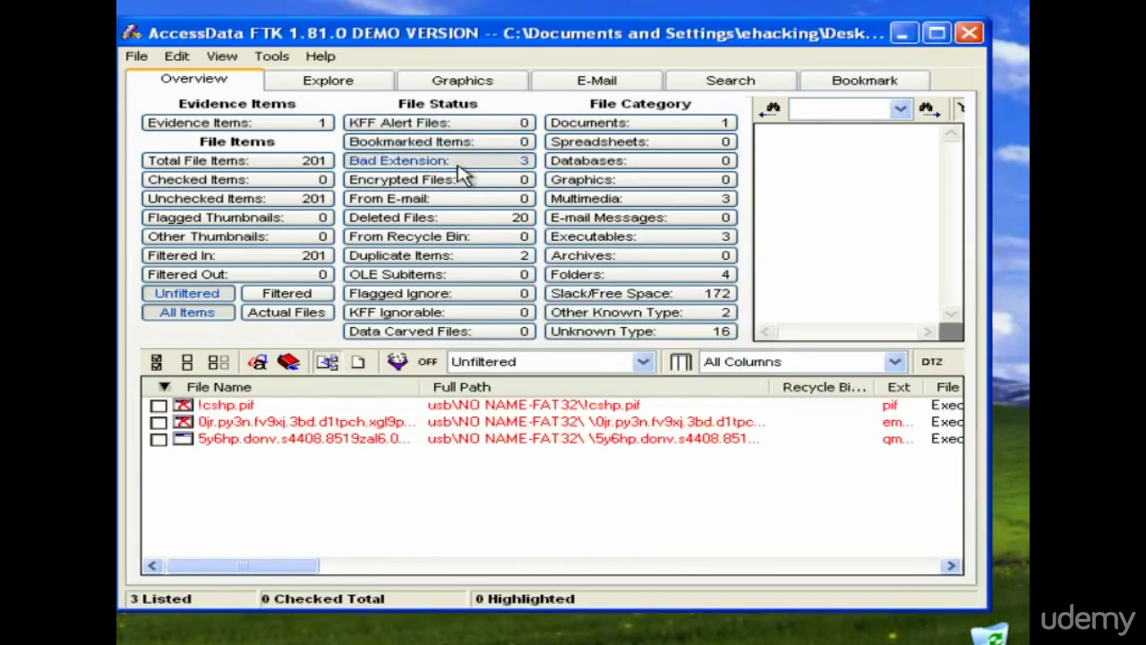
pyautogui.click(461, 183)
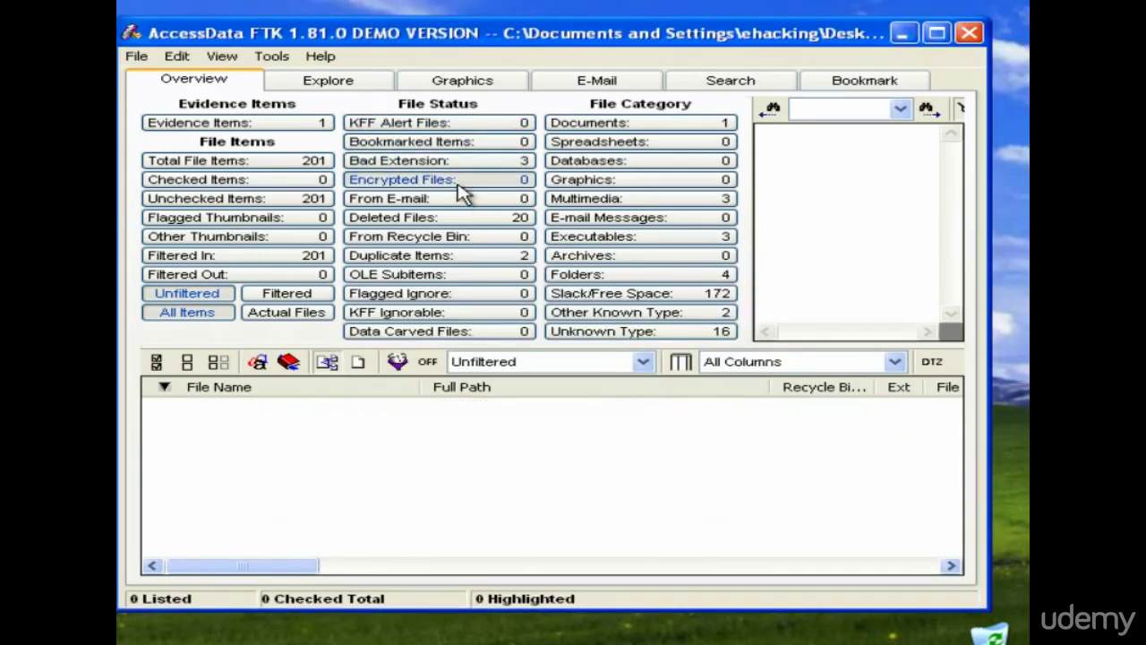
pyautogui.click(448, 199)
pyautogui.click(452, 222)
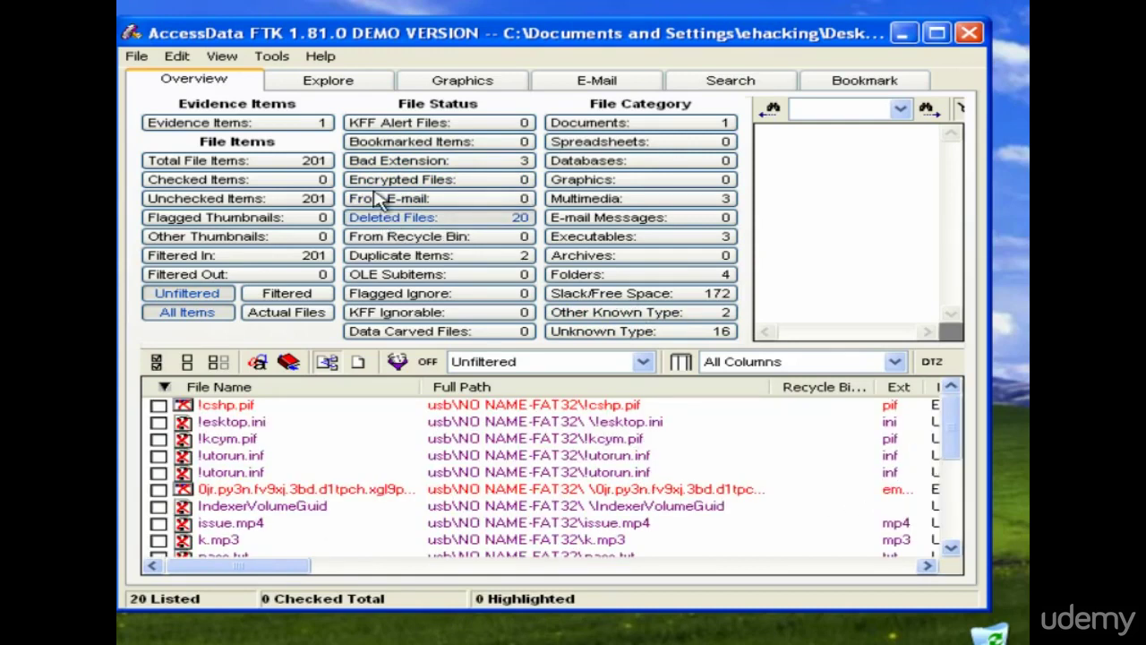
pyautogui.click(480, 247)
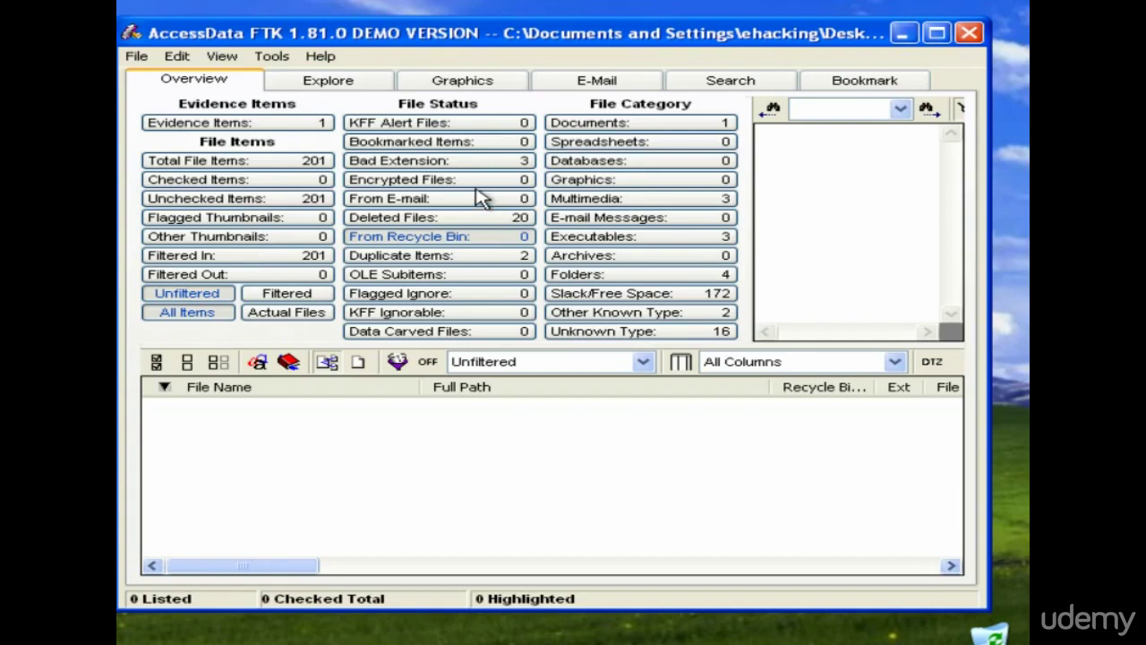
# Step: Preview issue.mp4 from the Multimedia category, check the actions available for it, and preview pass.txt from Documents
pyautogui.click(636, 201)
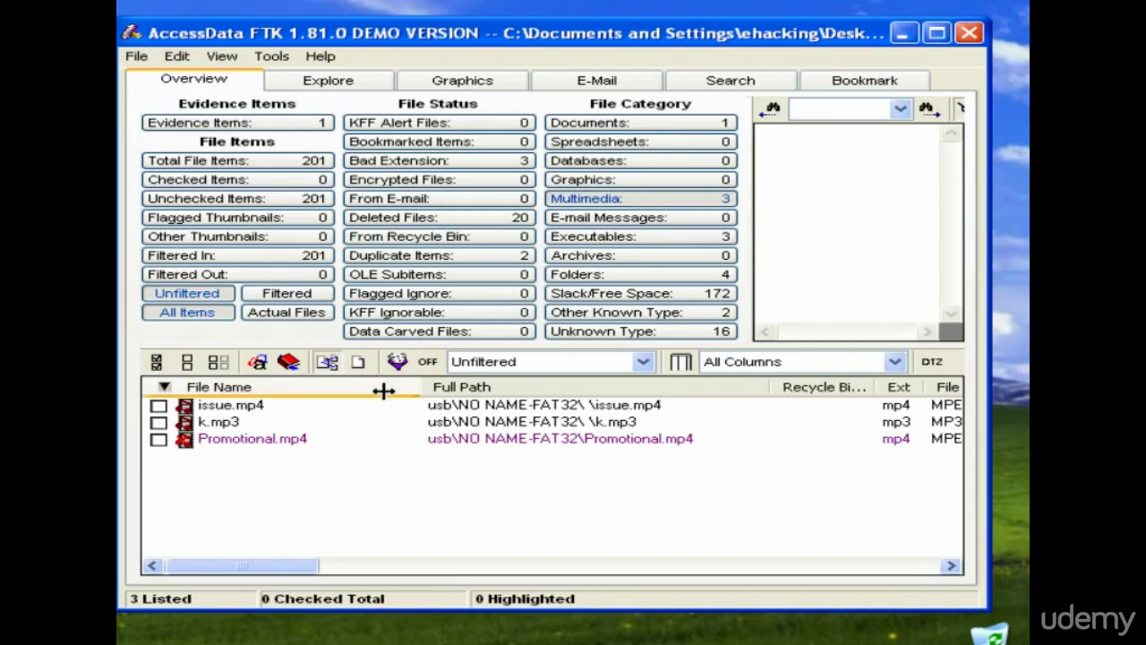
pyautogui.click(230, 405)
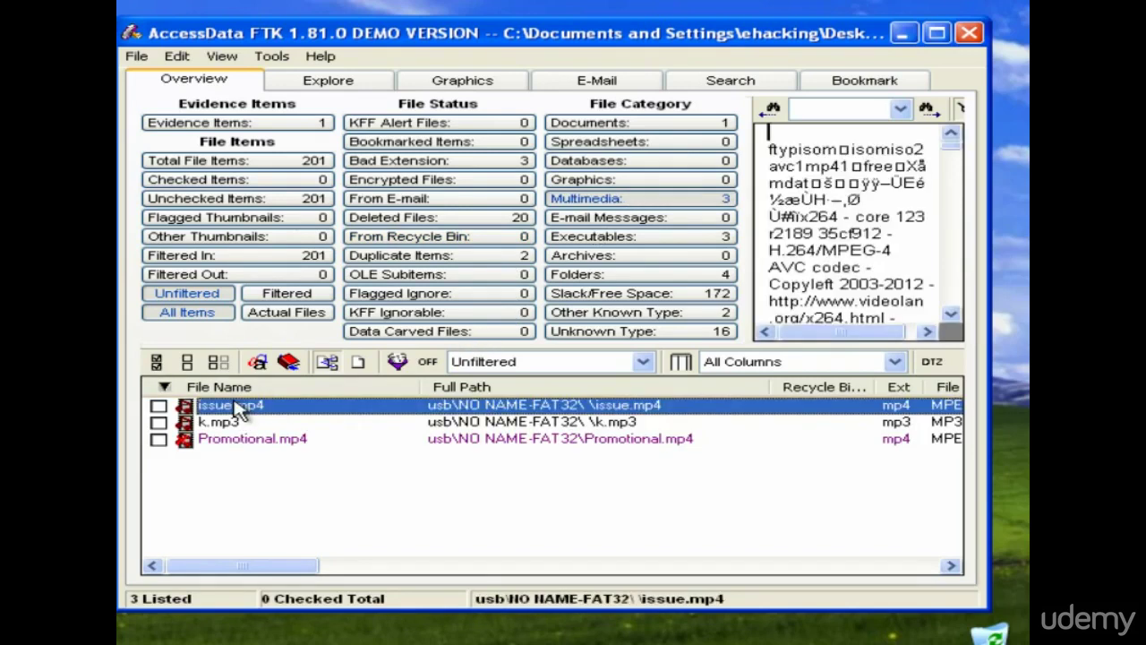
pyautogui.rightClick(236, 405)
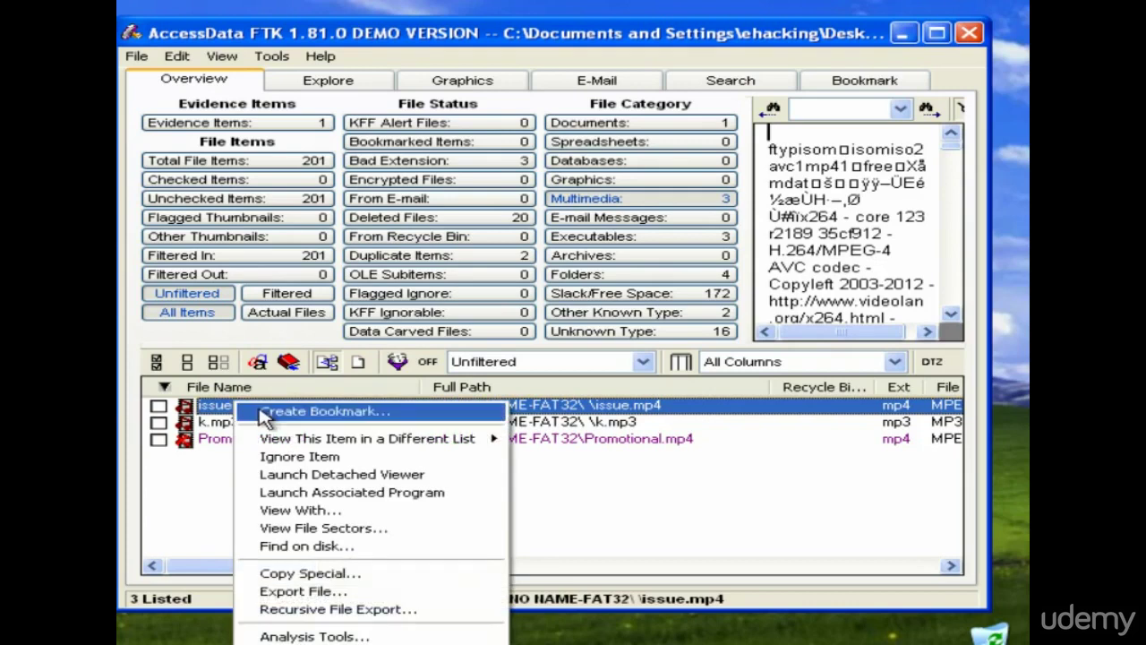
pyautogui.moveTo(358, 446)
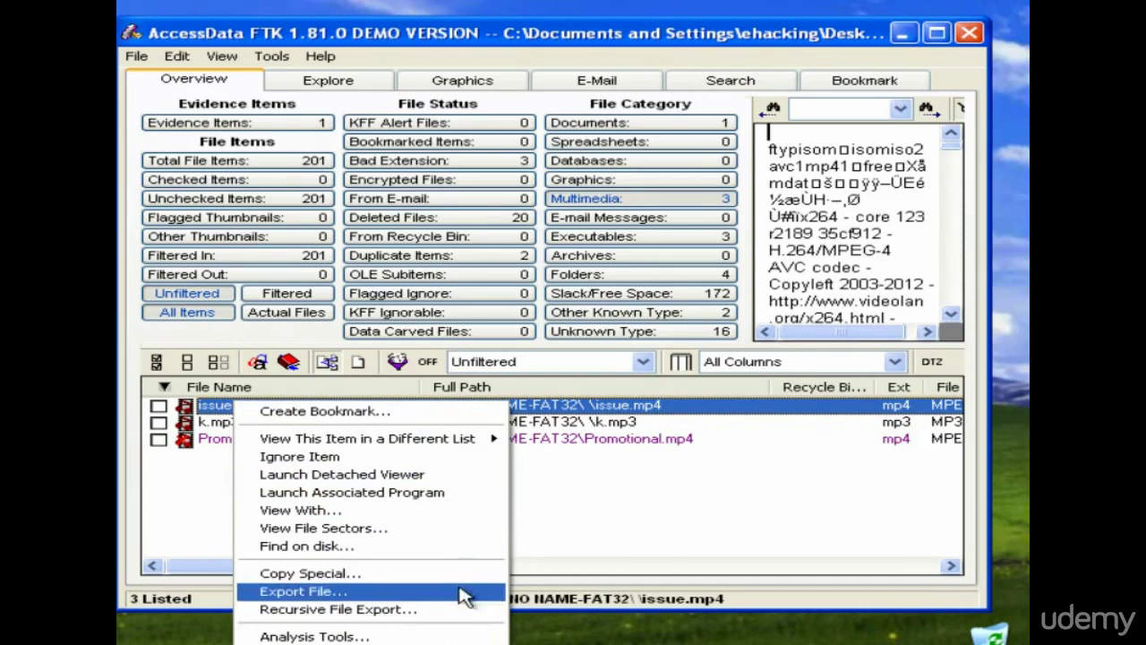
pyautogui.click(600, 125)
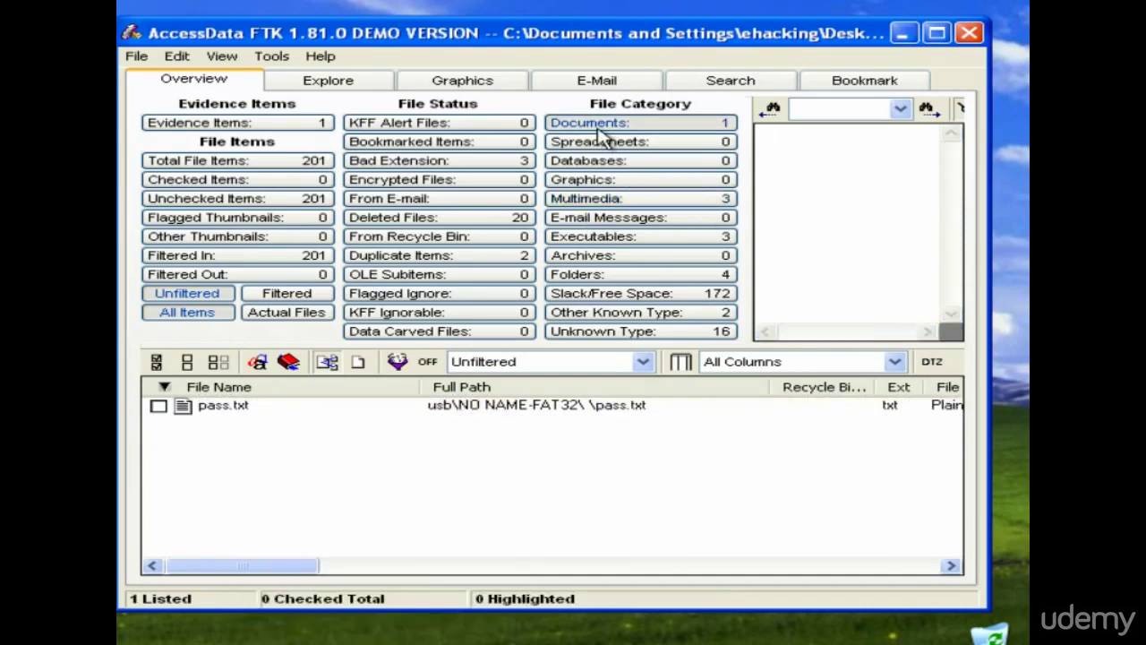
pyautogui.click(500, 408)
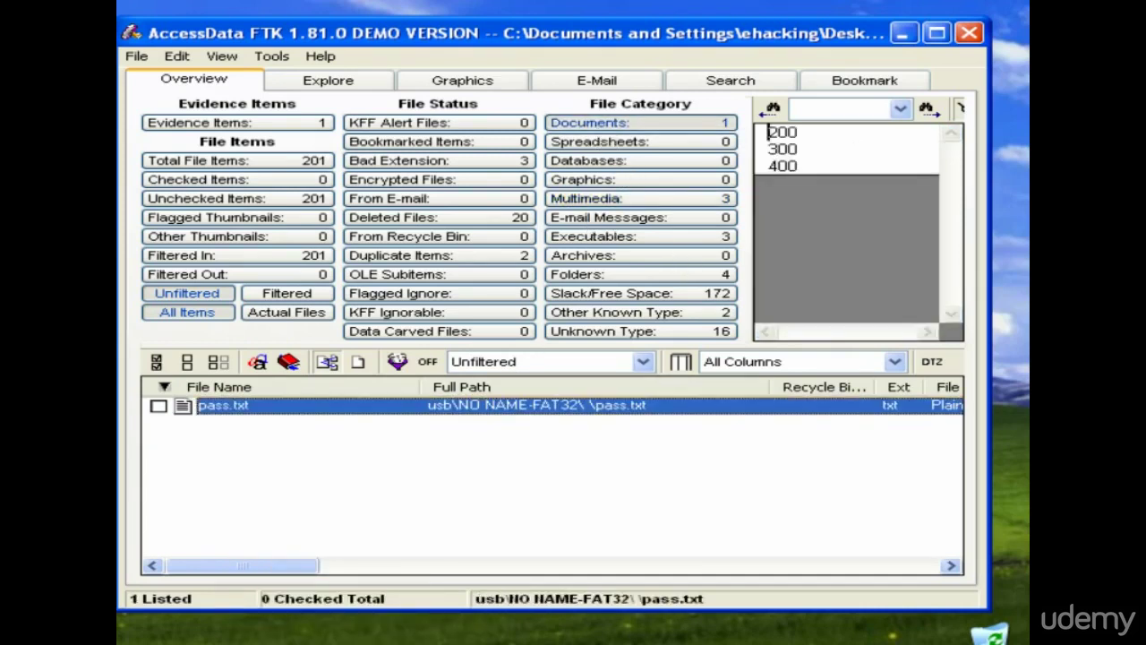
# Step: Look through the Graphics view, the Other Email folder and the Search view, and return to the evidence tree
pyautogui.click(462, 82)
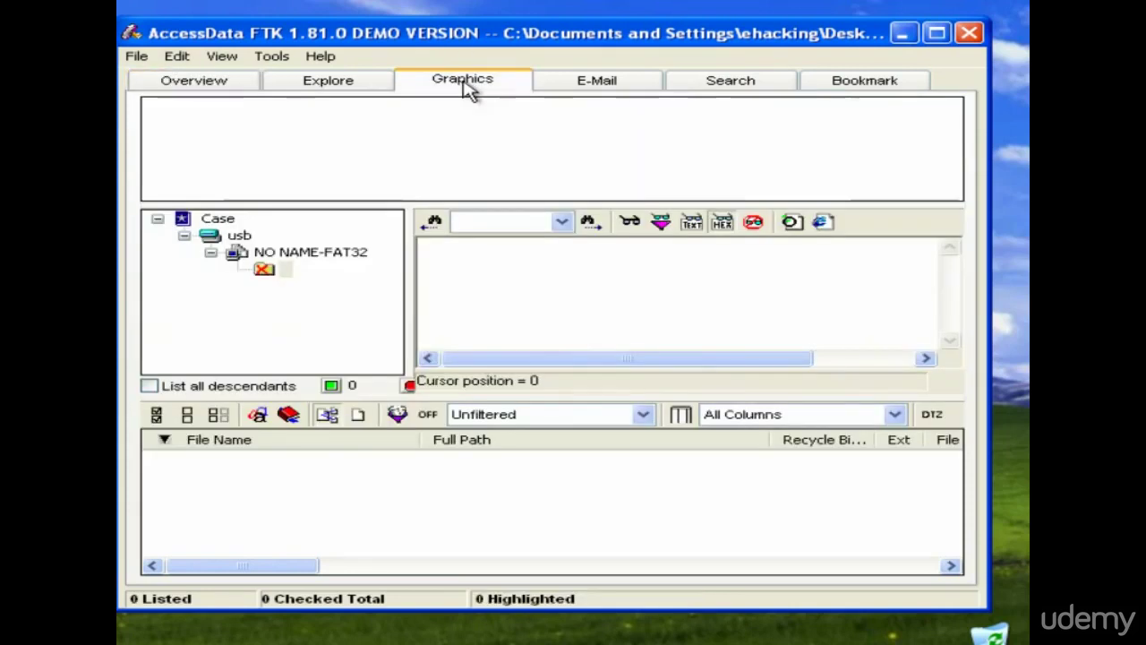
pyautogui.click(632, 83)
pyautogui.click(277, 140)
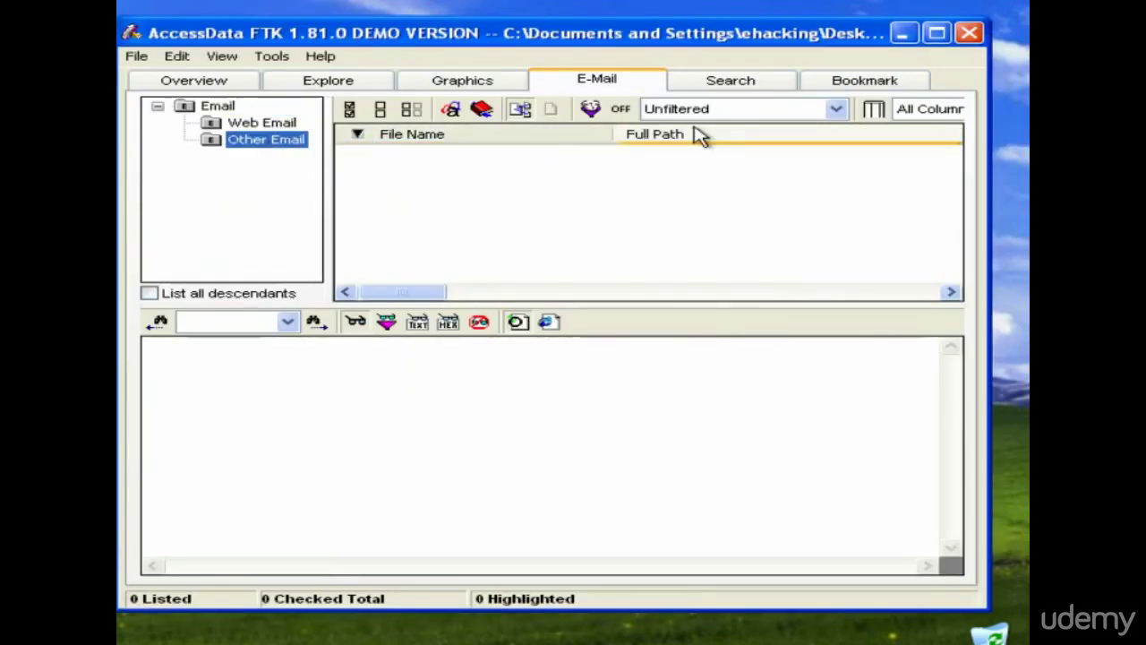
pyautogui.click(739, 90)
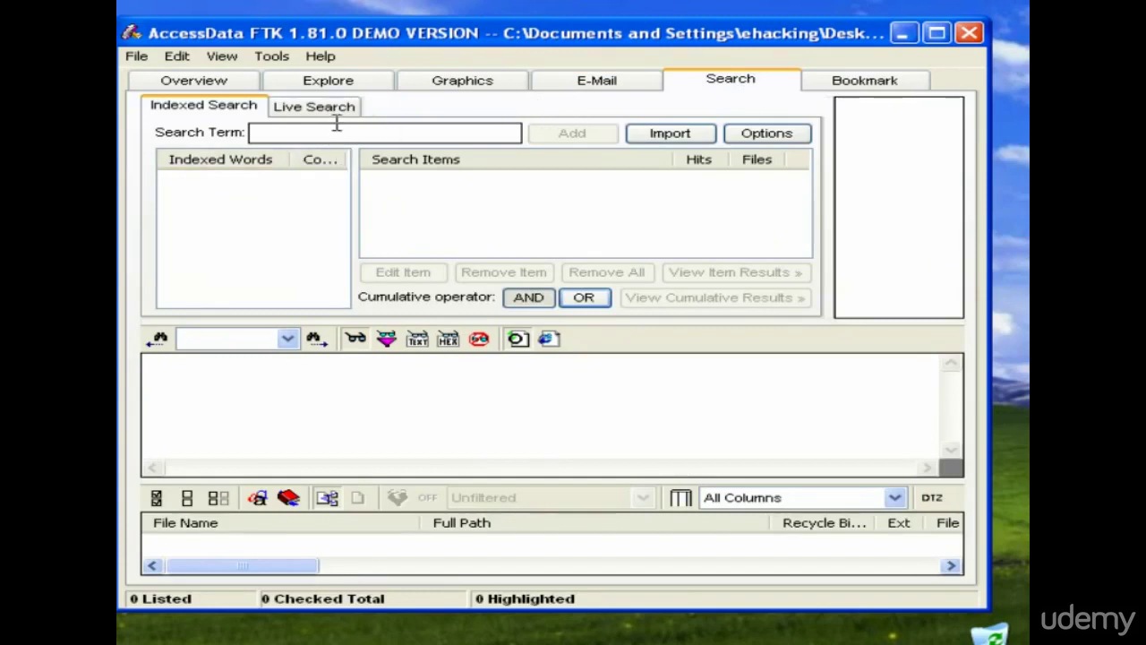
pyautogui.click(317, 85)
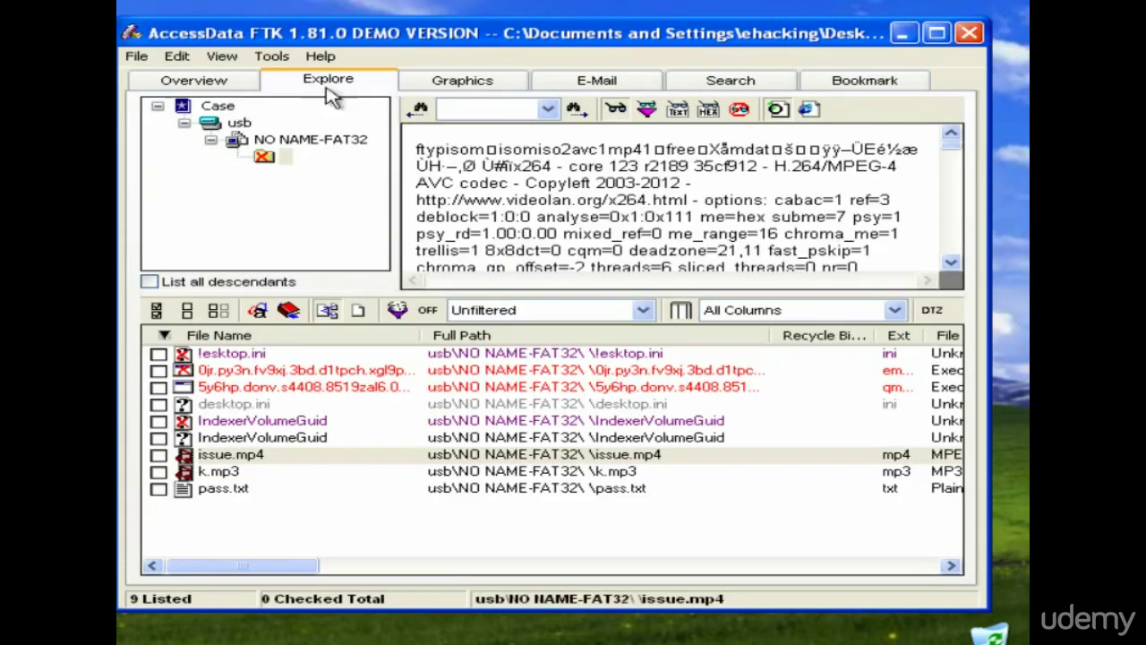
# Step: List the case's evidence items in the overview and minimize the FTK window
pyautogui.click(217, 84)
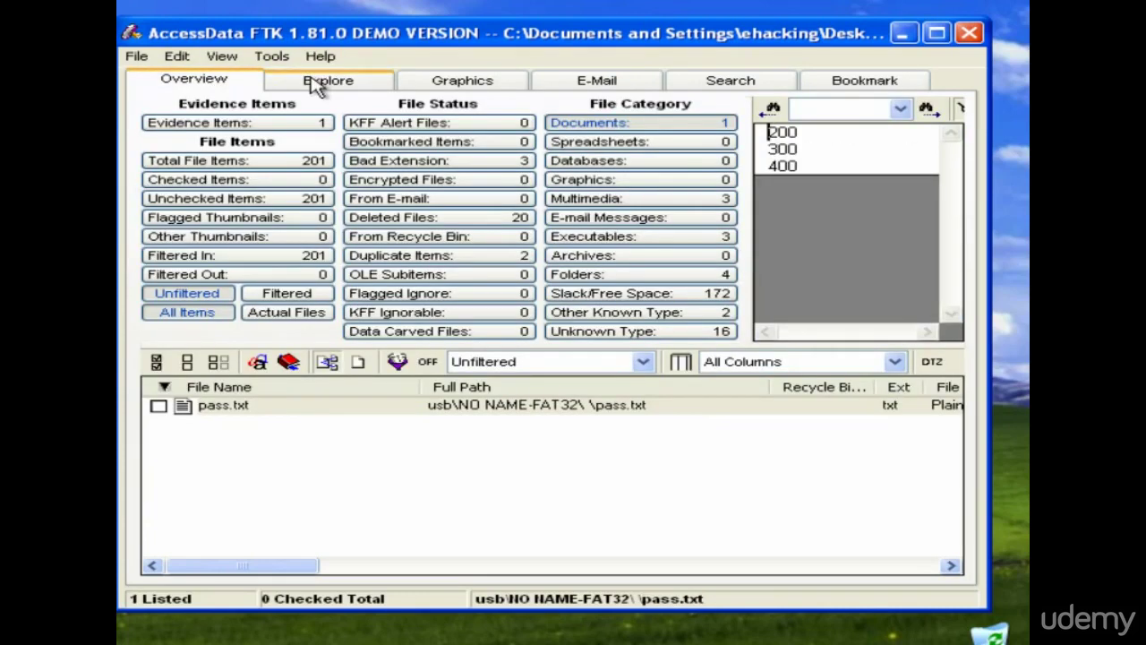
pyautogui.click(308, 126)
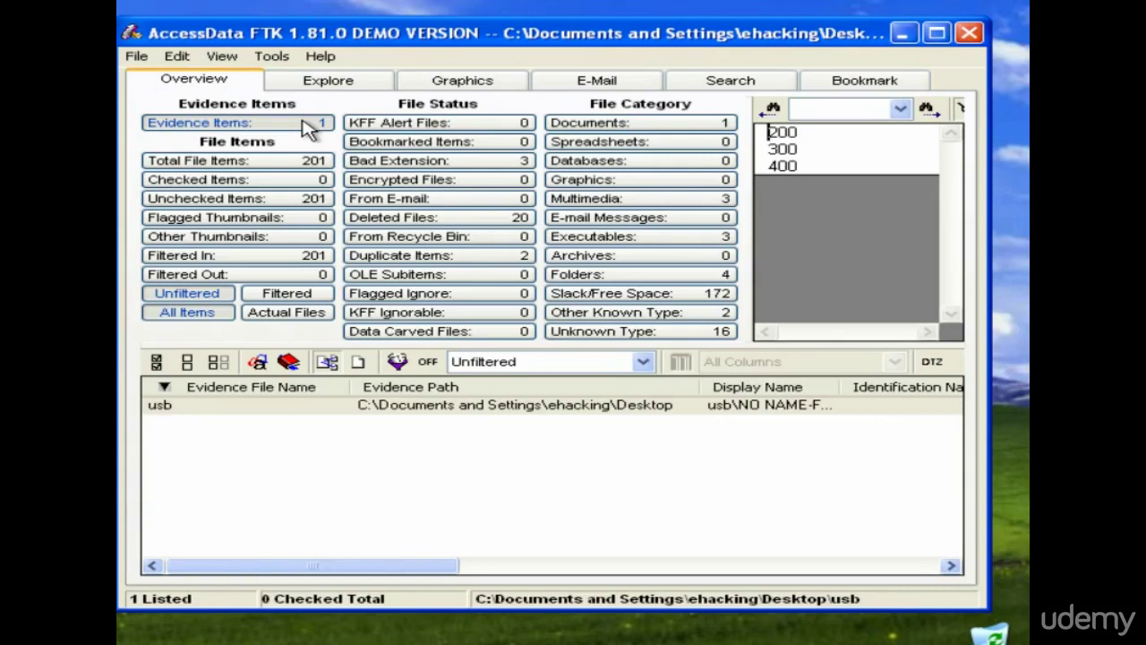
pyautogui.click(756, 189)
pyautogui.click(904, 36)
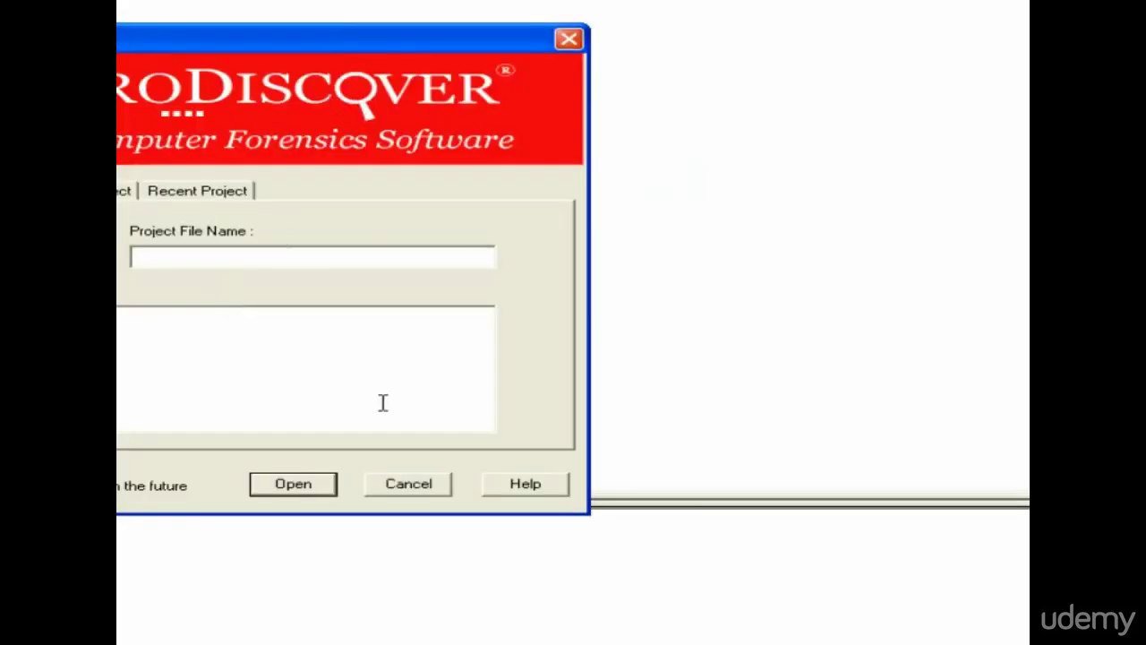
# Step: In ProDiscover Basic, create a new project with project number 045 and project file name USB Drive Image
pyautogui.moveTo(234, 36); pyautogui.dragTo(596, 88)
pyautogui.click(435, 297)
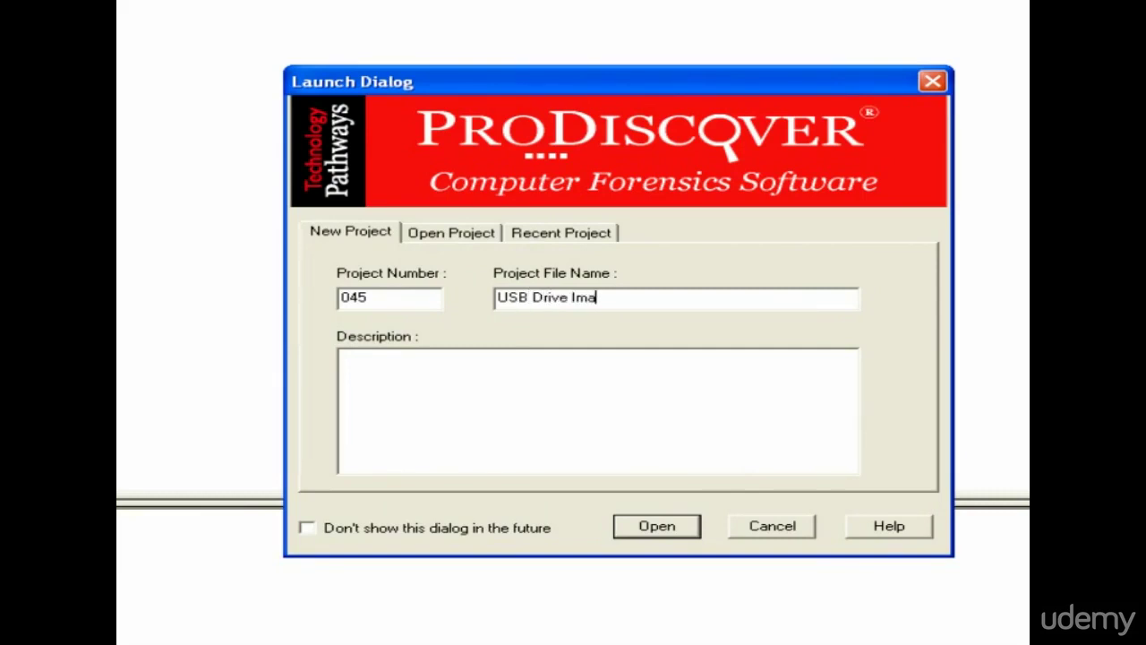
pyautogui.click(556, 425)
pyautogui.click(645, 528)
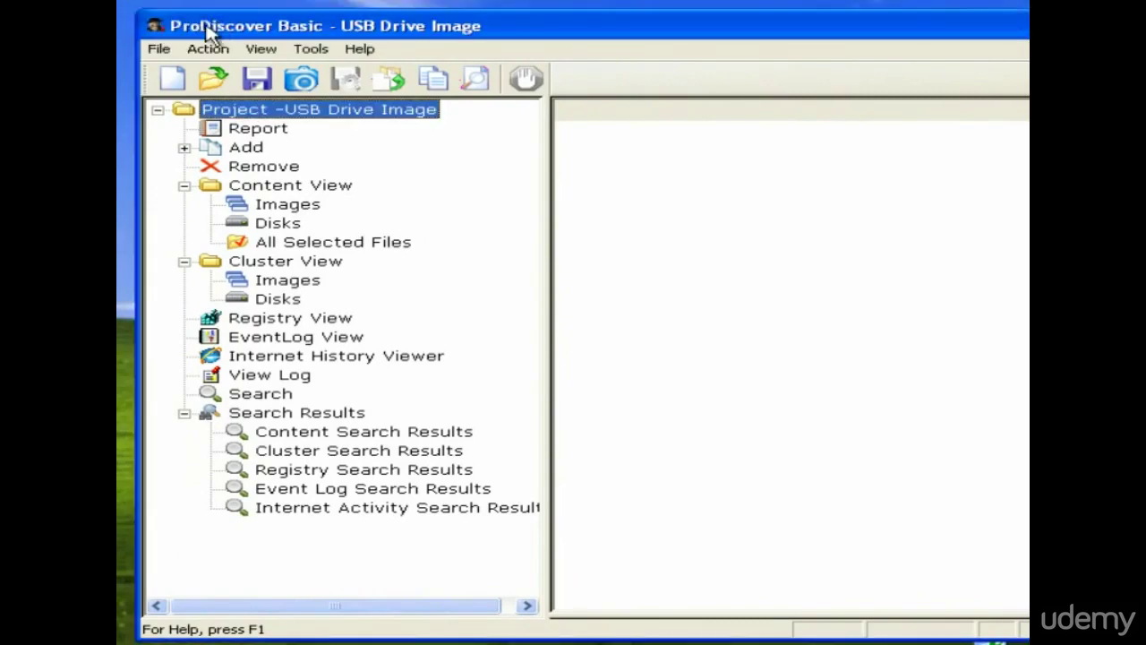
# Step: Reposition and resize the ProDiscover window so that it fits entirely on the screen
pyautogui.moveTo(139, 17); pyautogui.dragTo(323, 20)
pyautogui.moveTo(555, 41); pyautogui.dragTo(378, 38)
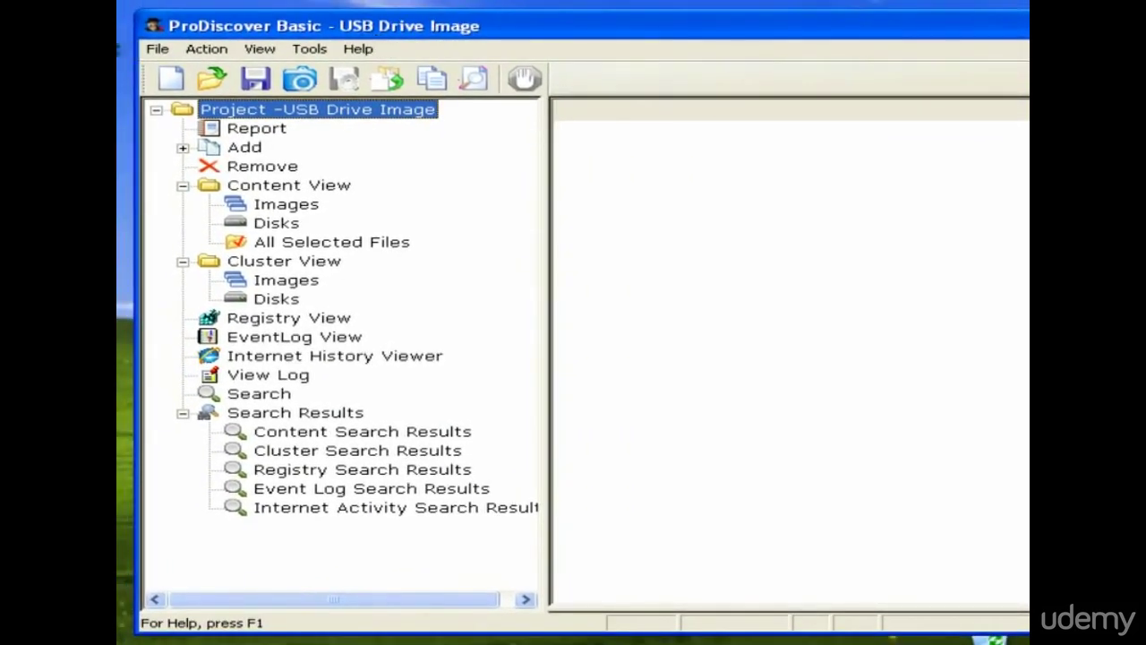
pyautogui.moveTo(129, 9); pyautogui.dragTo(302, 31)
pyautogui.moveTo(545, 41); pyautogui.dragTo(343, 20)
pyautogui.moveTo(950, 603); pyautogui.dragTo(1019, 634)
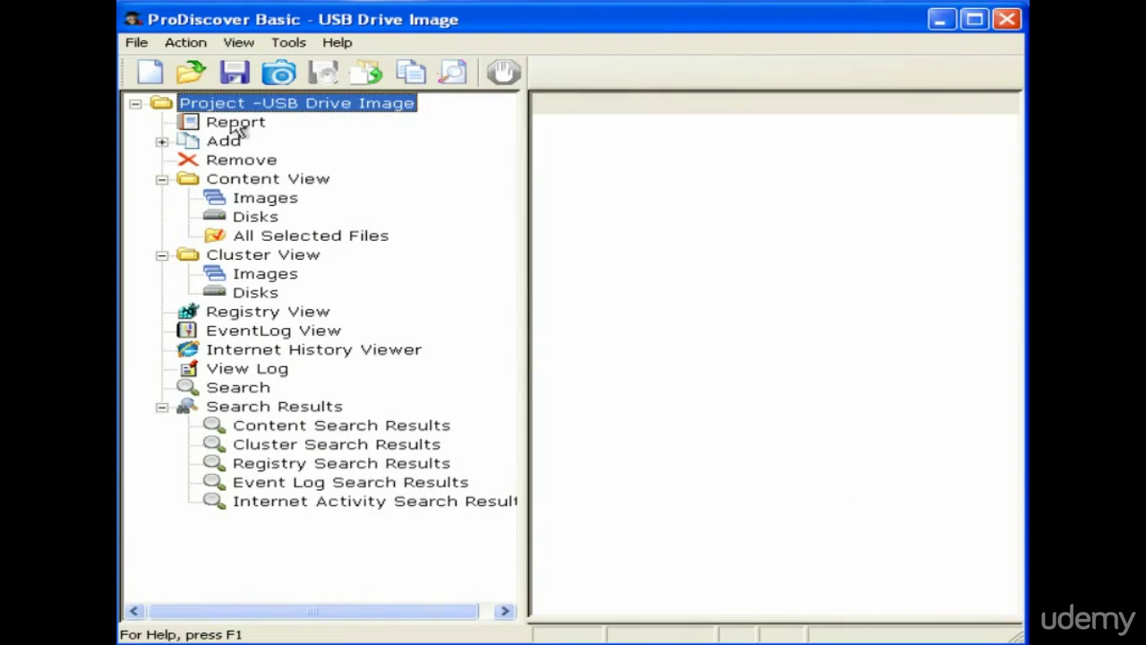
# Step: Open the usb.dd image from the Desktop without saving the previous project
pyautogui.click(136, 43)
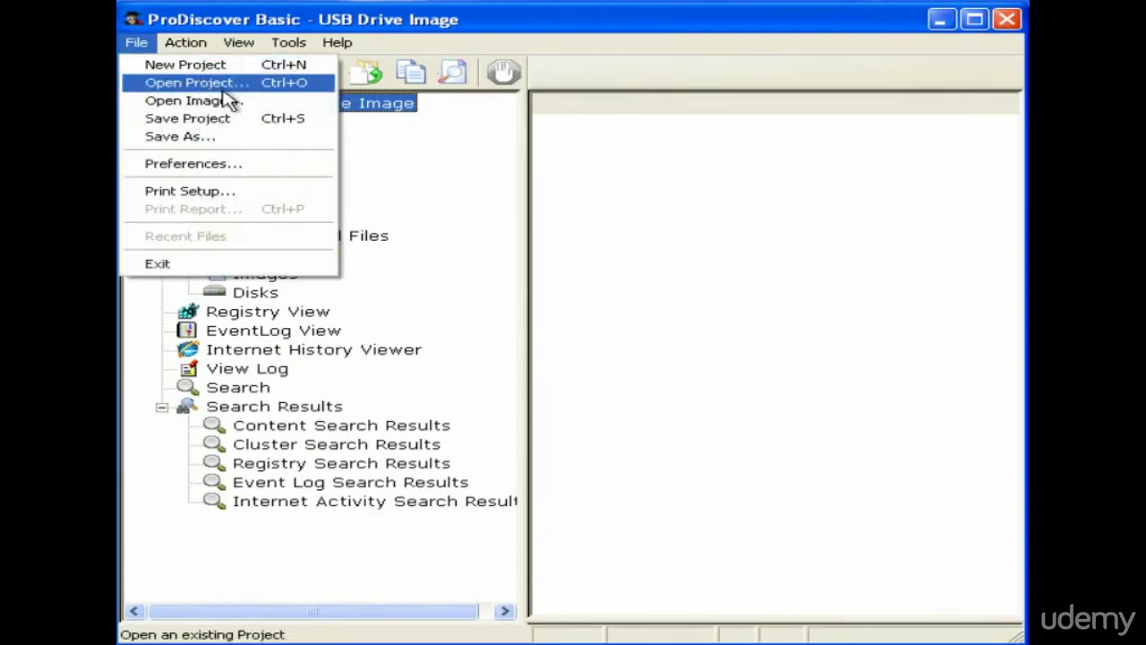
pyautogui.click(268, 101)
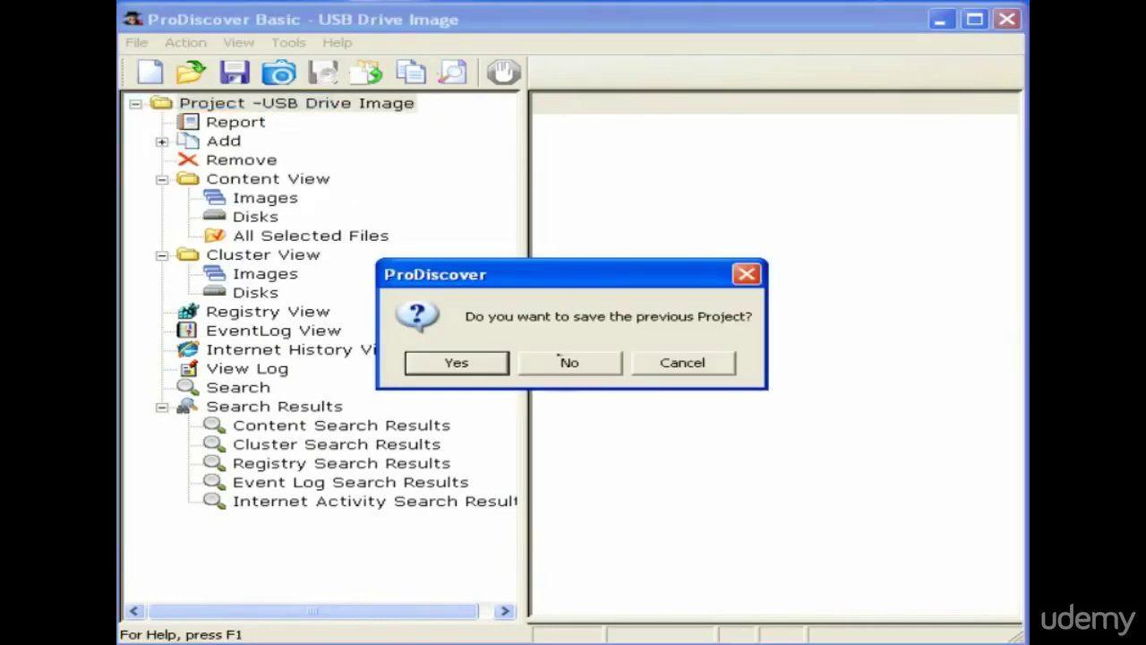
pyautogui.click(571, 367)
pyautogui.doubleClick(377, 314)
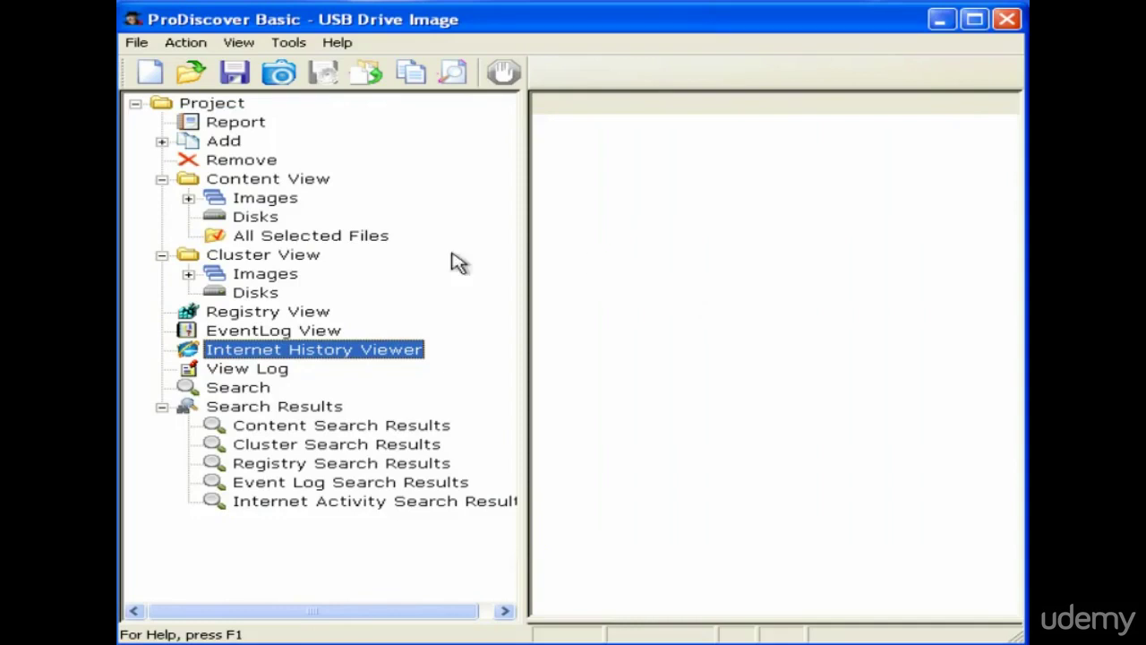
# Step: Show the clusters of the usb.dd image under Cluster View and examine their hex data
pyautogui.click(259, 280)
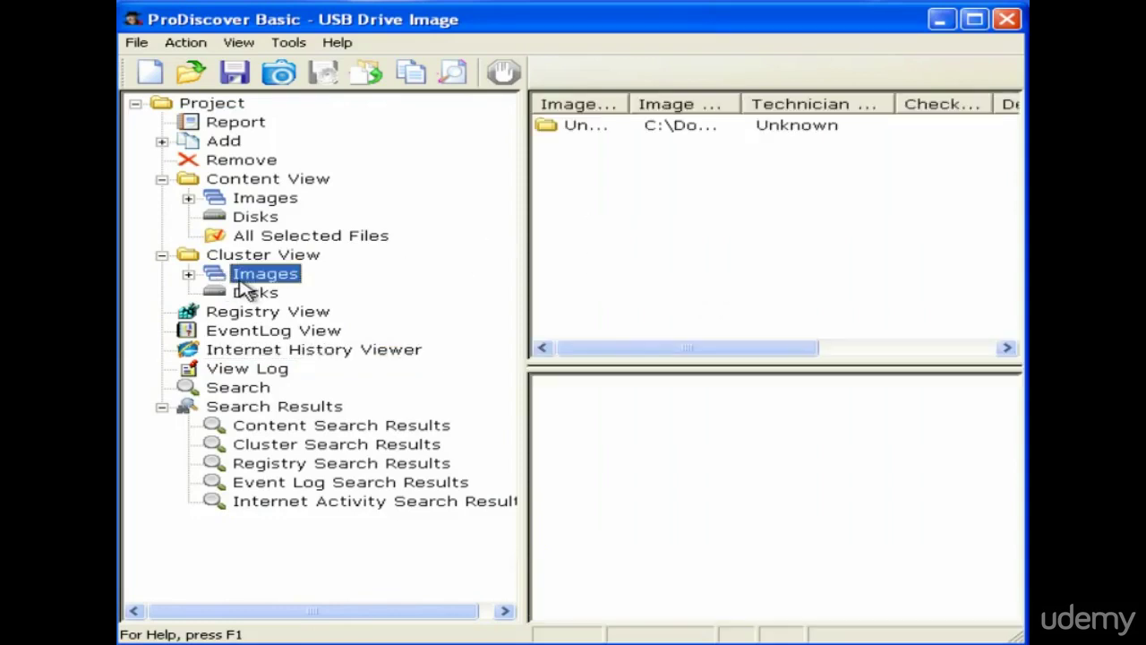
pyautogui.click(189, 275)
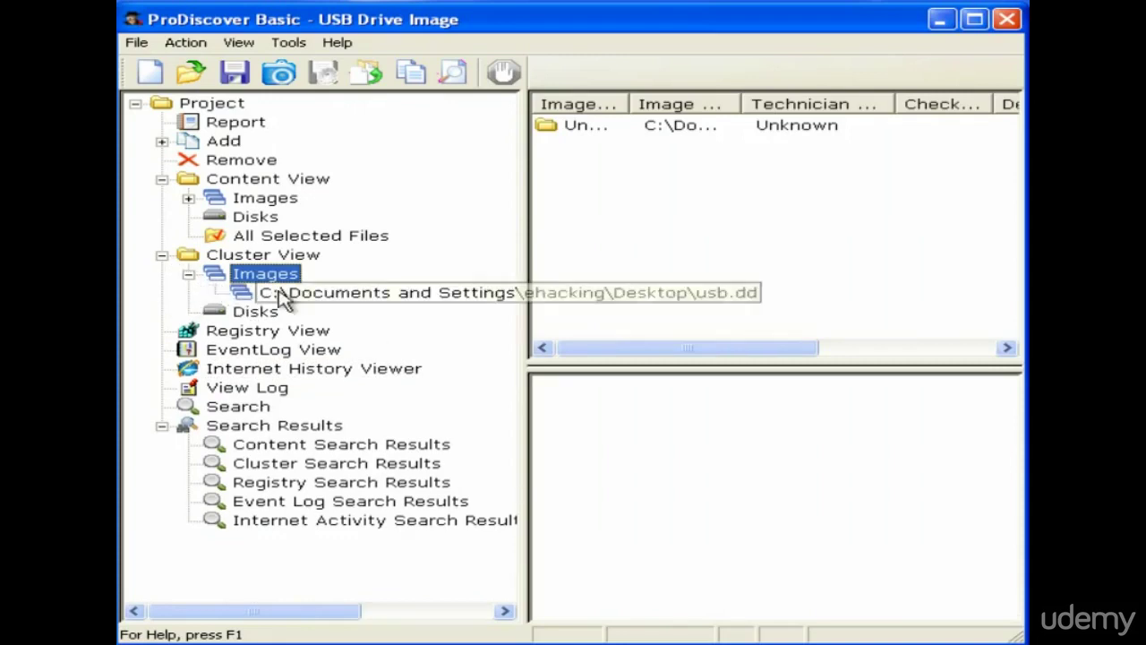
pyautogui.click(300, 292)
pyautogui.moveTo(653, 358); pyautogui.dragTo(573, 371)
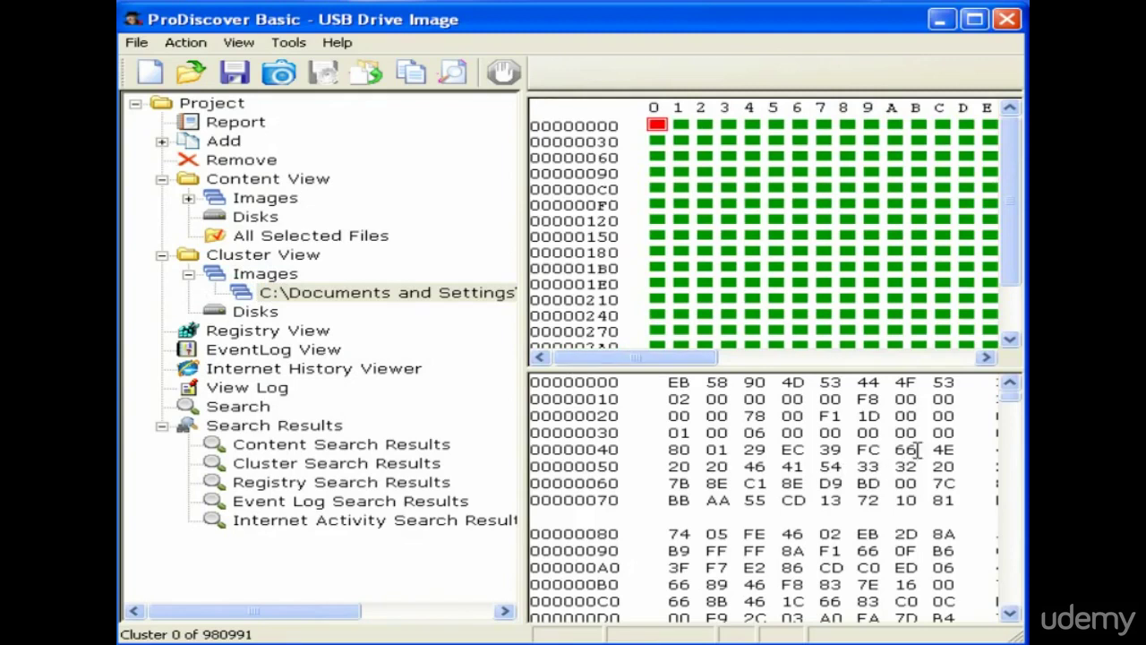
pyautogui.moveTo(1016, 407)
pyautogui.mouseDown()
pyautogui.moveTo(1015, 571)
pyautogui.moveTo(1019, 394)
pyautogui.mouseUp()
# Step: Expand the images under Content View and list the files contained in the usb.dd image
pyautogui.click(291, 179)
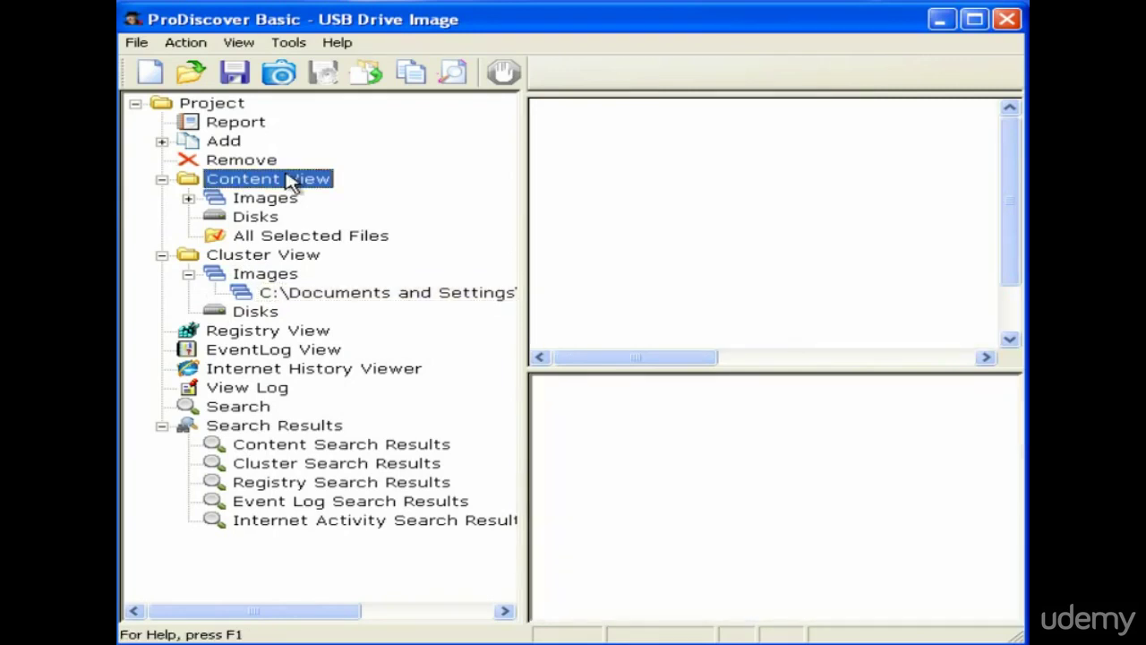
pyautogui.click(277, 256)
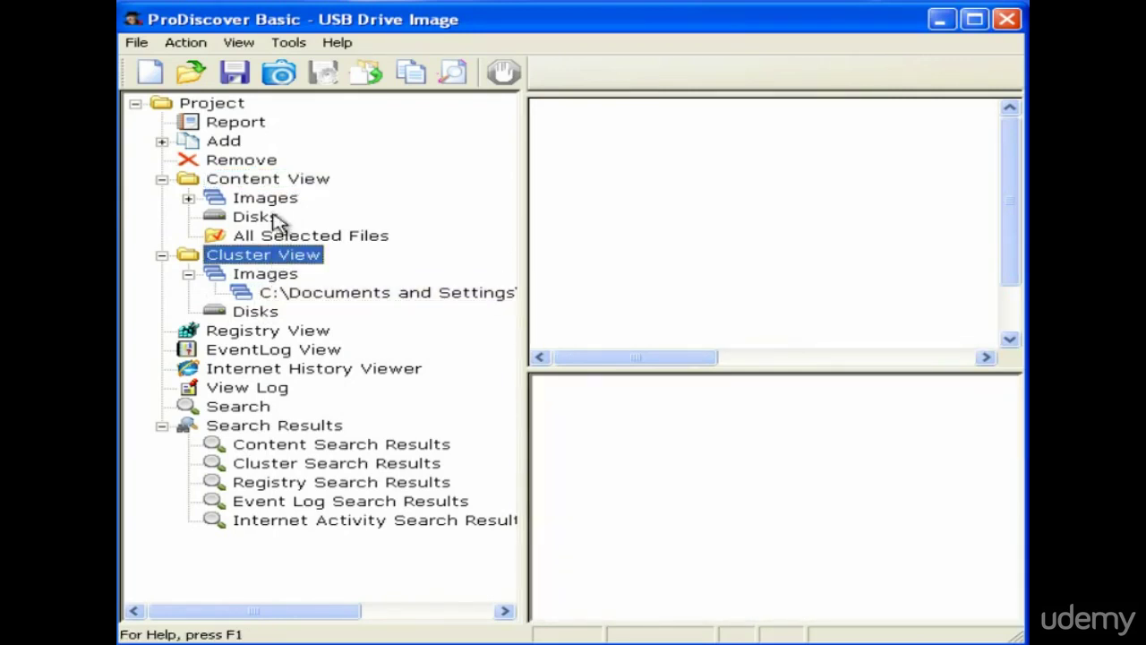
pyautogui.click(274, 182)
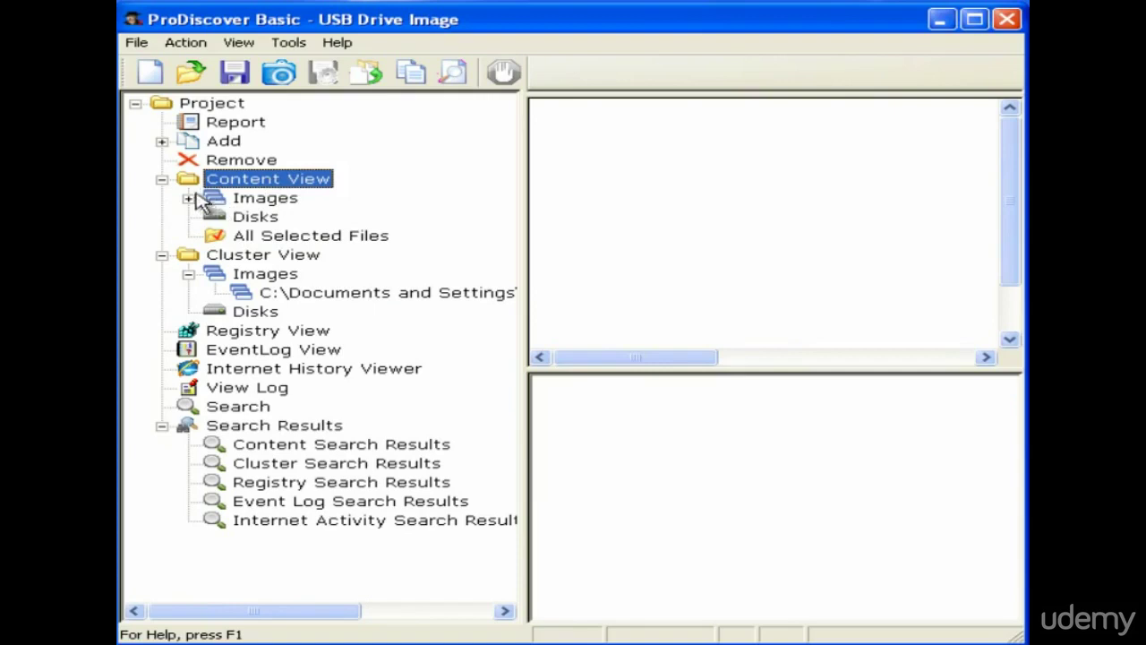
pyautogui.click(222, 201)
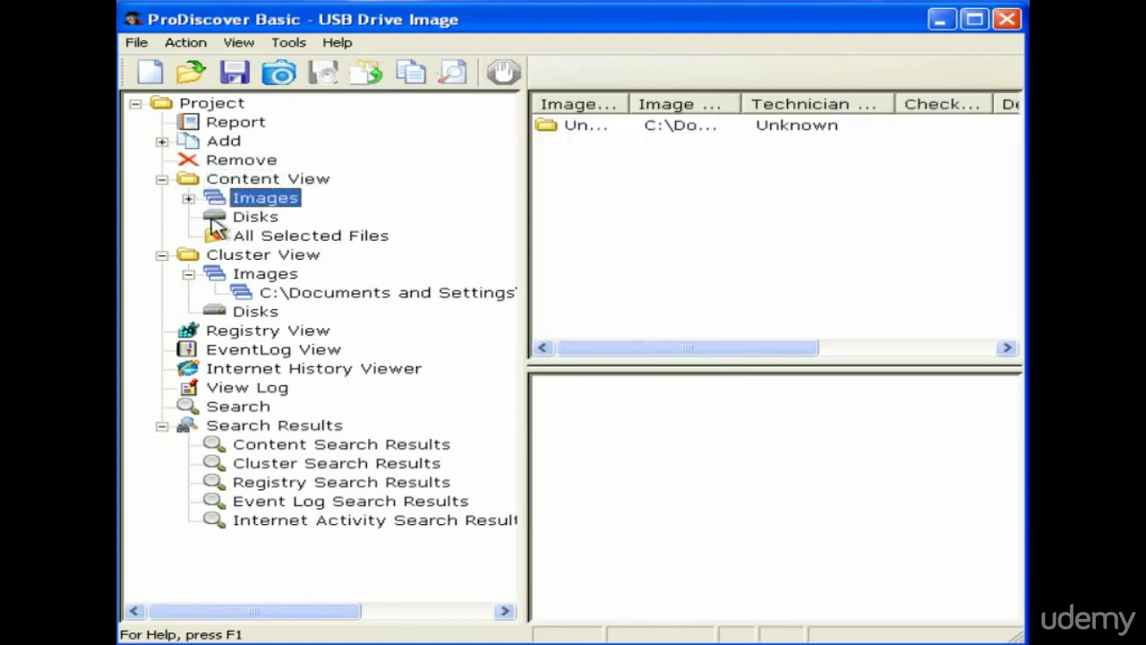
pyautogui.click(188, 198)
pyautogui.click(292, 223)
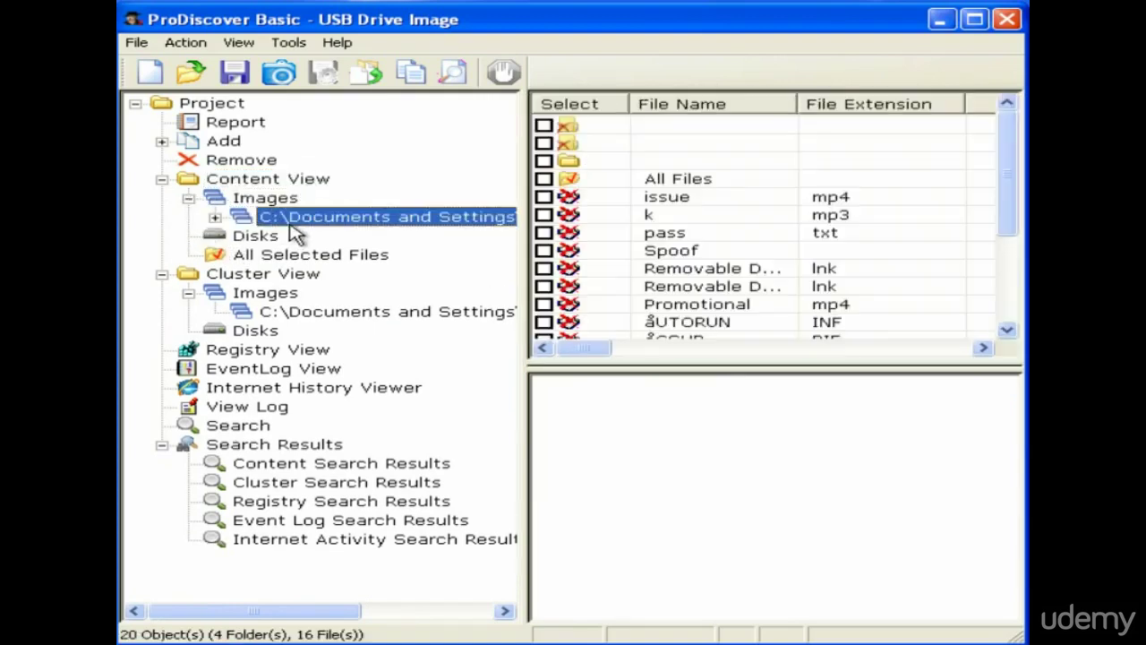
# Step: Preview the contents of the deleted files issue.mp4, k.mp3 and pass.txt in the image's file list
pyautogui.moveTo(1003, 179); pyautogui.dragTo(994, 137)
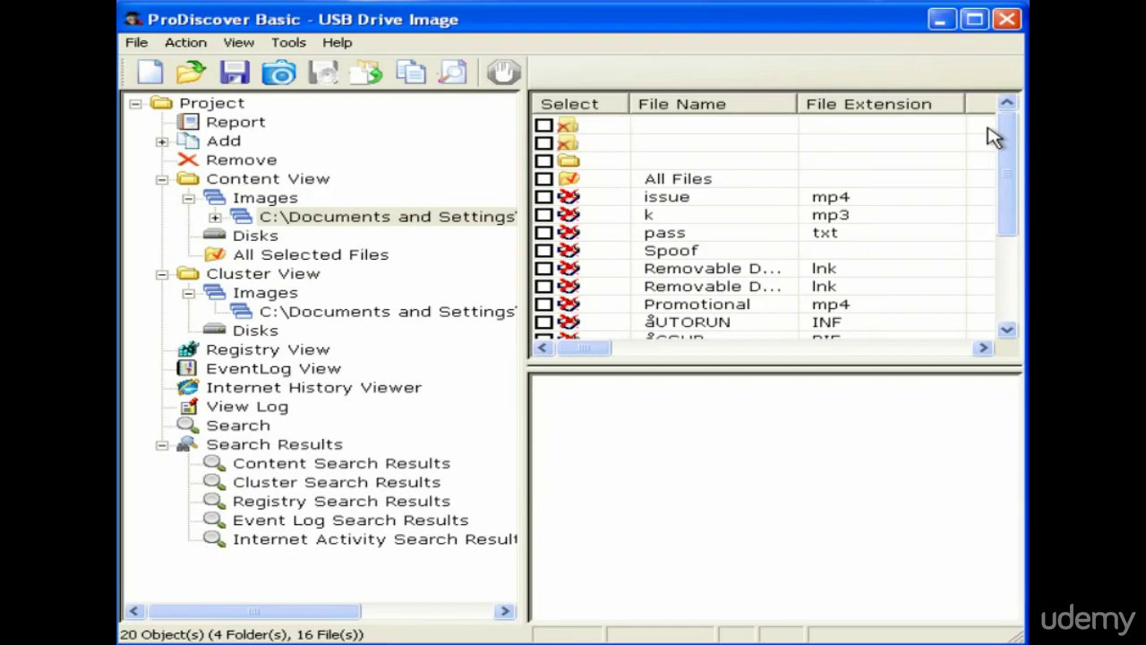
pyautogui.click(878, 200)
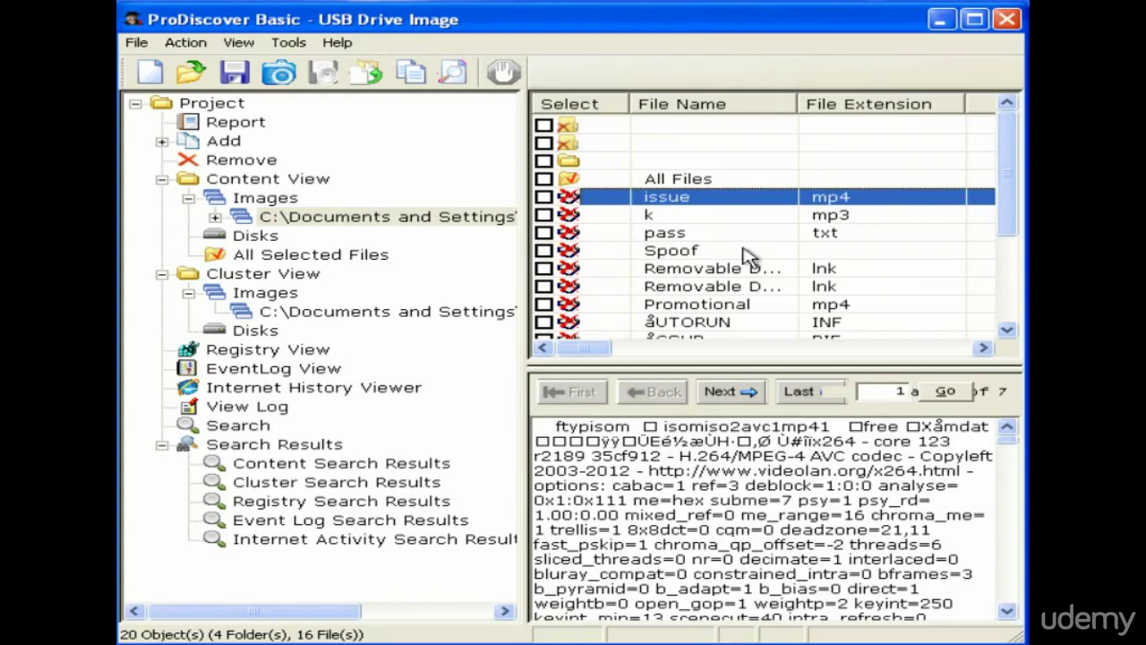
pyautogui.click(890, 221)
pyautogui.click(878, 235)
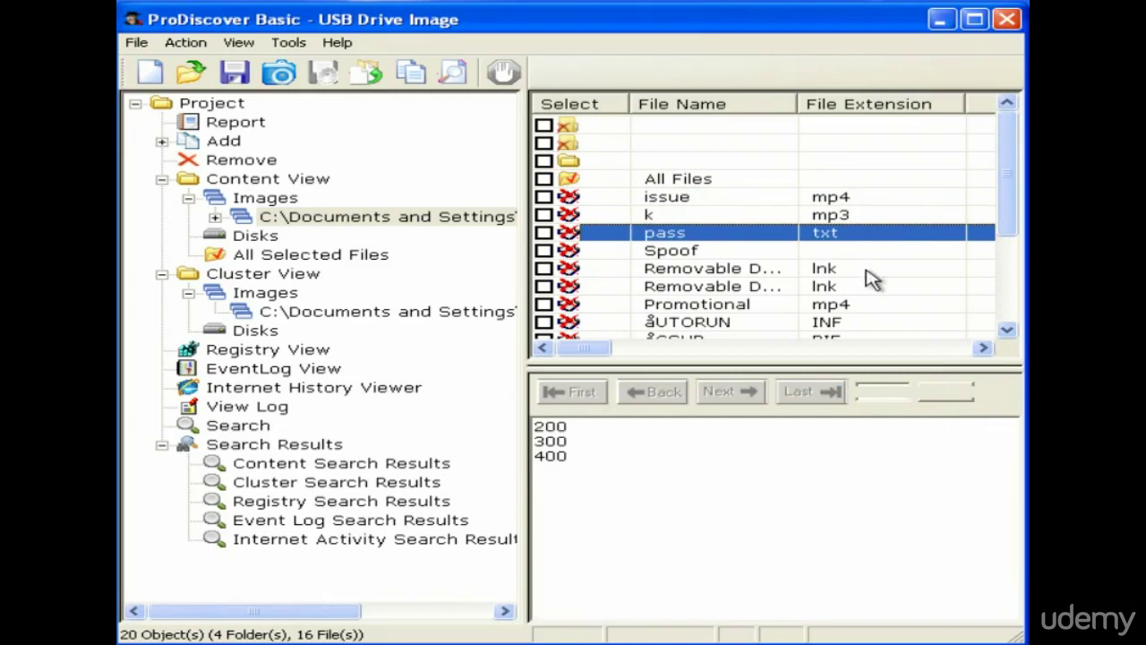
pyautogui.moveTo(1013, 215); pyautogui.dragTo(1010, 150)
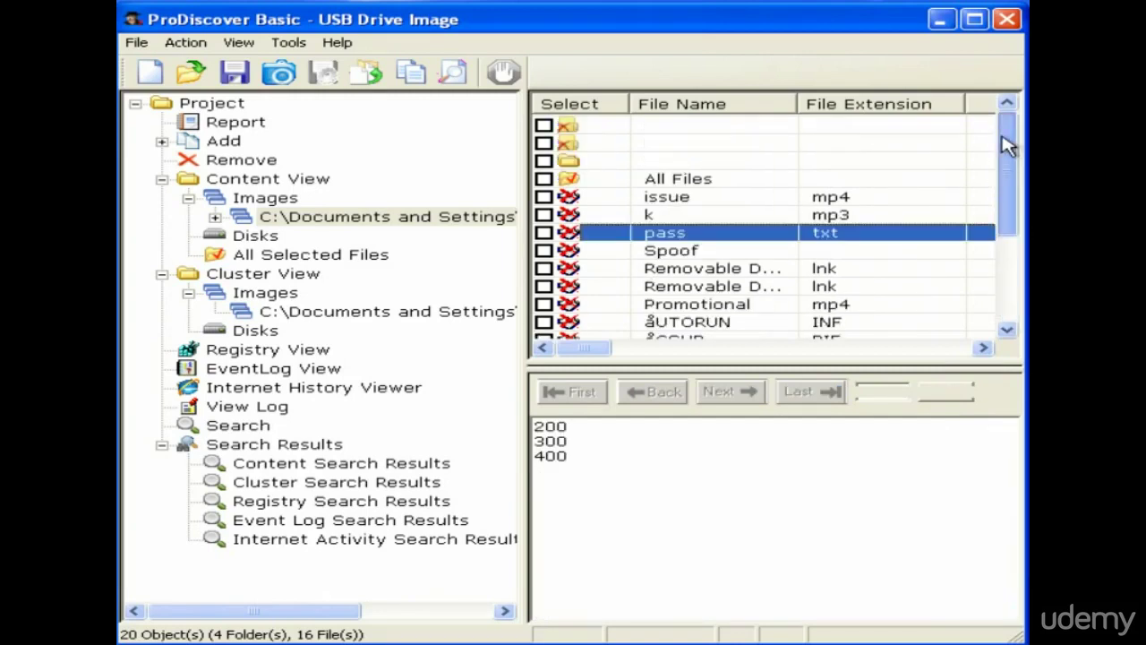
# Step: Expand the image under Content View and list all files on the disk, accepting the processing caution
pyautogui.click(584, 161)
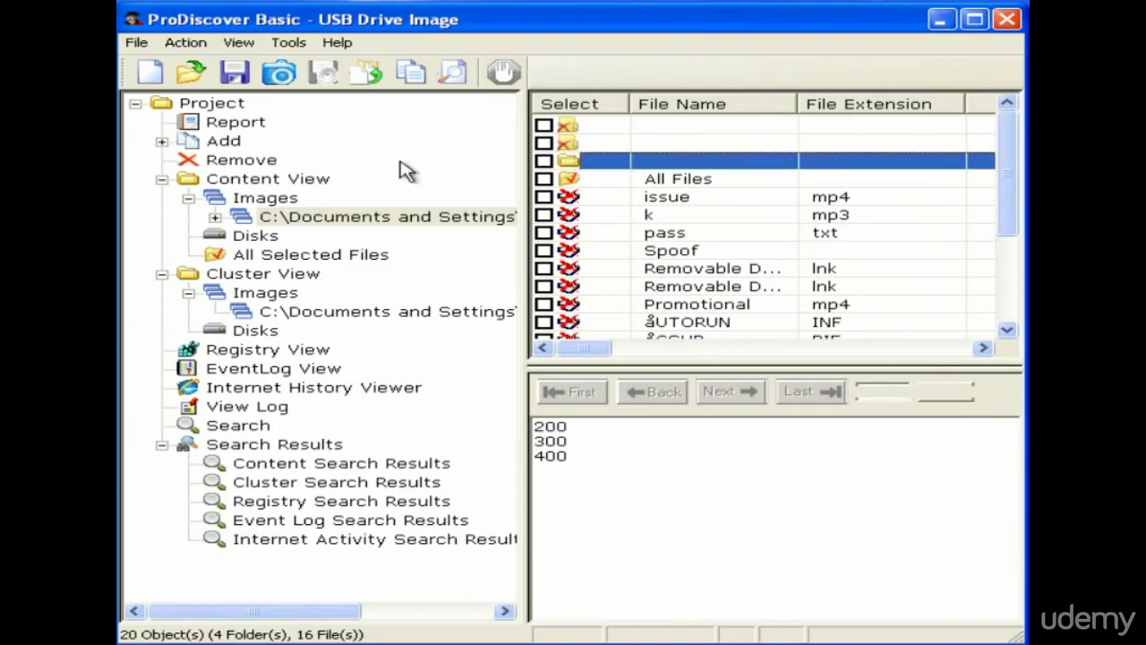
pyautogui.click(215, 217)
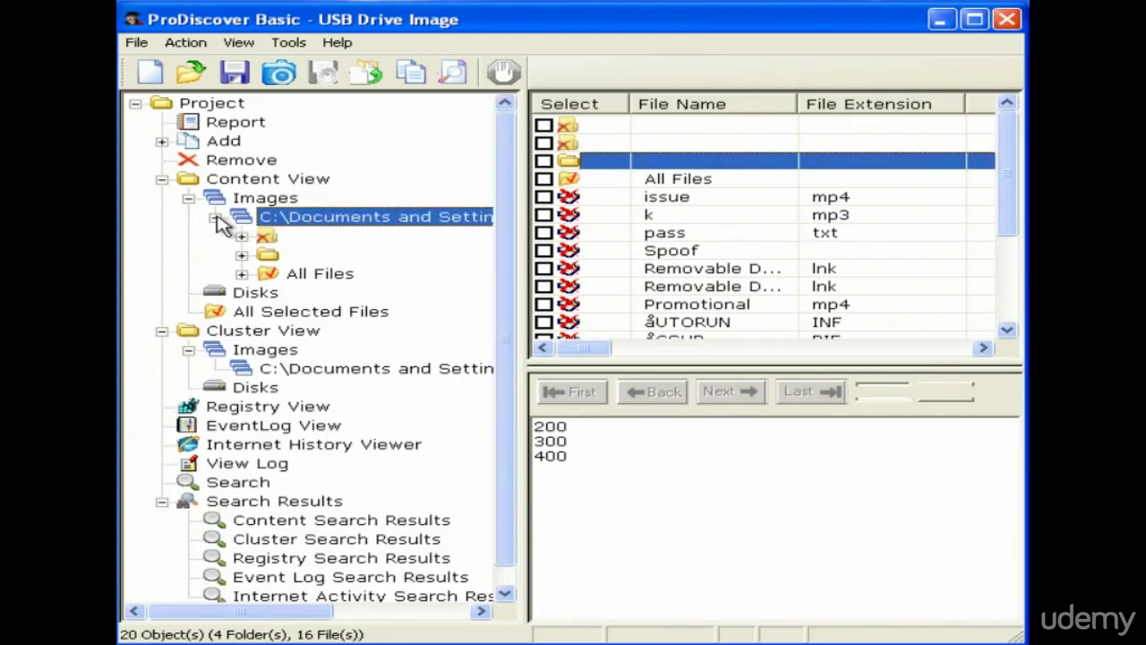
pyautogui.click(288, 273)
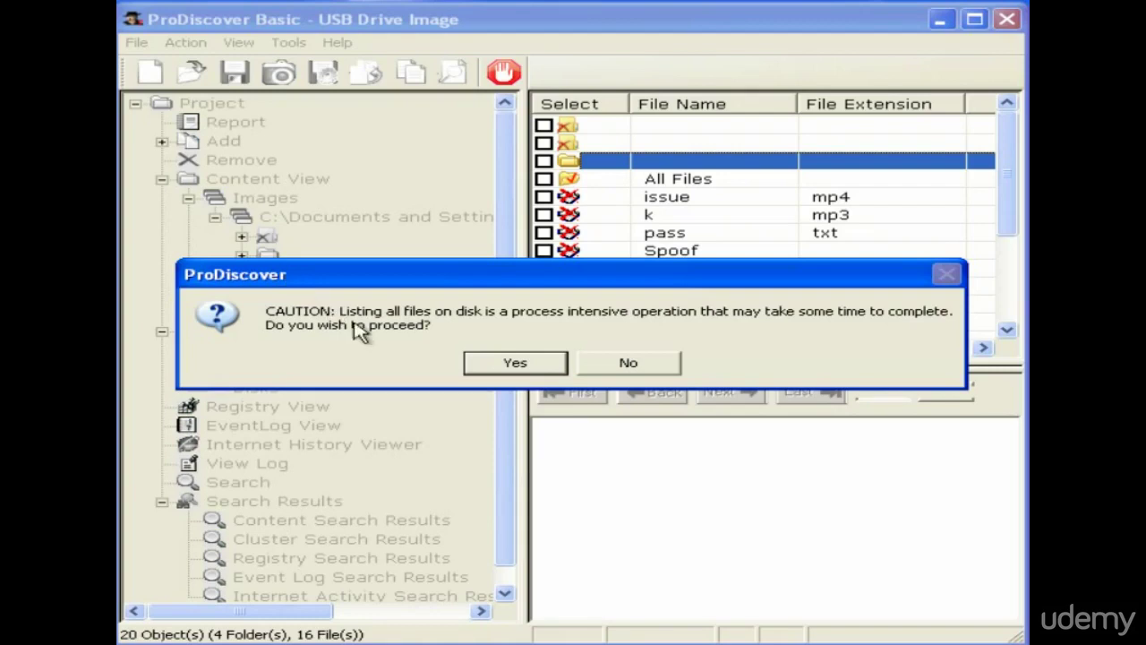
pyautogui.click(498, 364)
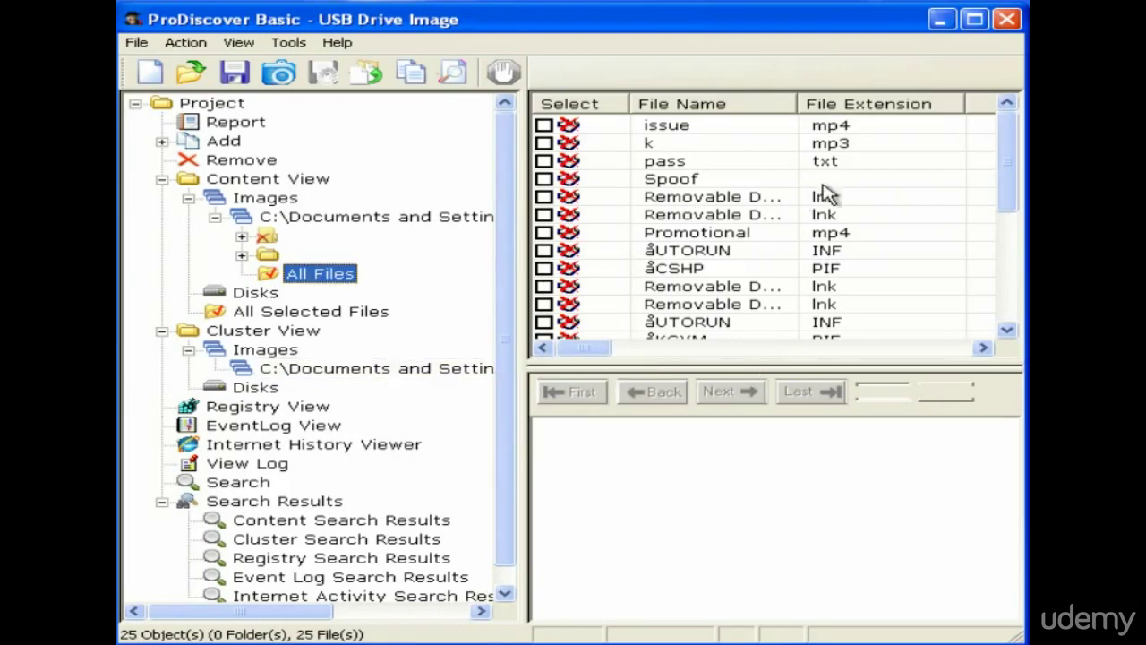
# Step: Examine the existing ISSUE.MP4, K.MP3, PASS.TXT, DESKTOP.INI and indexer volume entries near the end of the full file list
pyautogui.moveTo(1005, 164); pyautogui.dragTo(1008, 295)
pyautogui.click(694, 255)
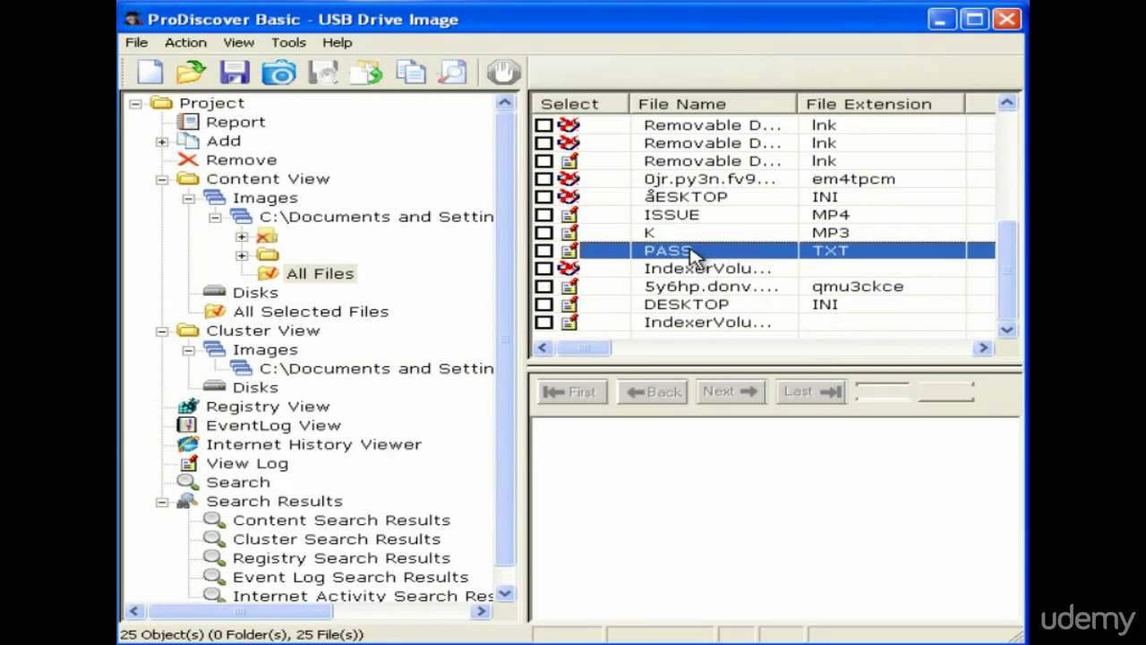
pyautogui.press('Up')
pyautogui.press('Up')
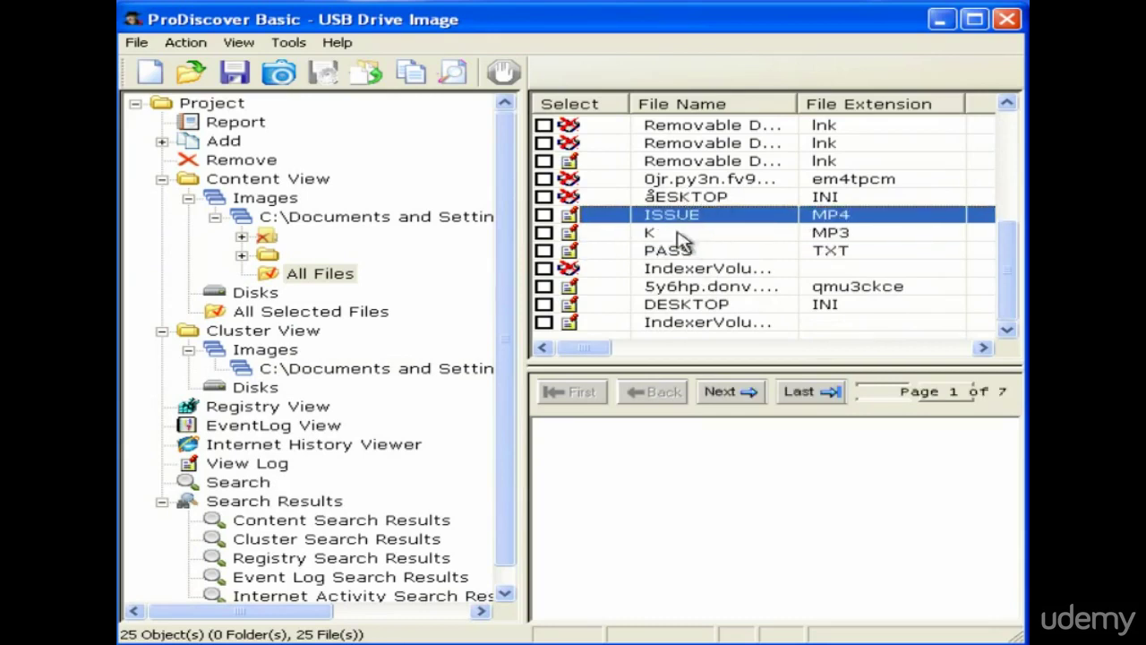
pyautogui.click(676, 234)
pyautogui.click(672, 250)
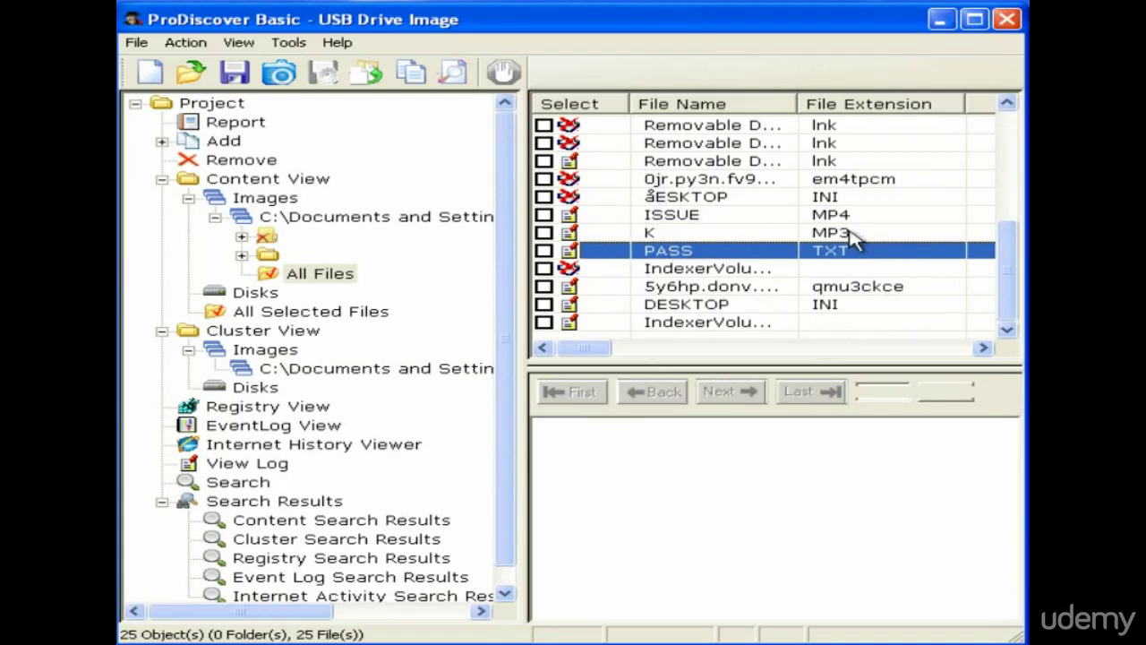
pyautogui.click(697, 320)
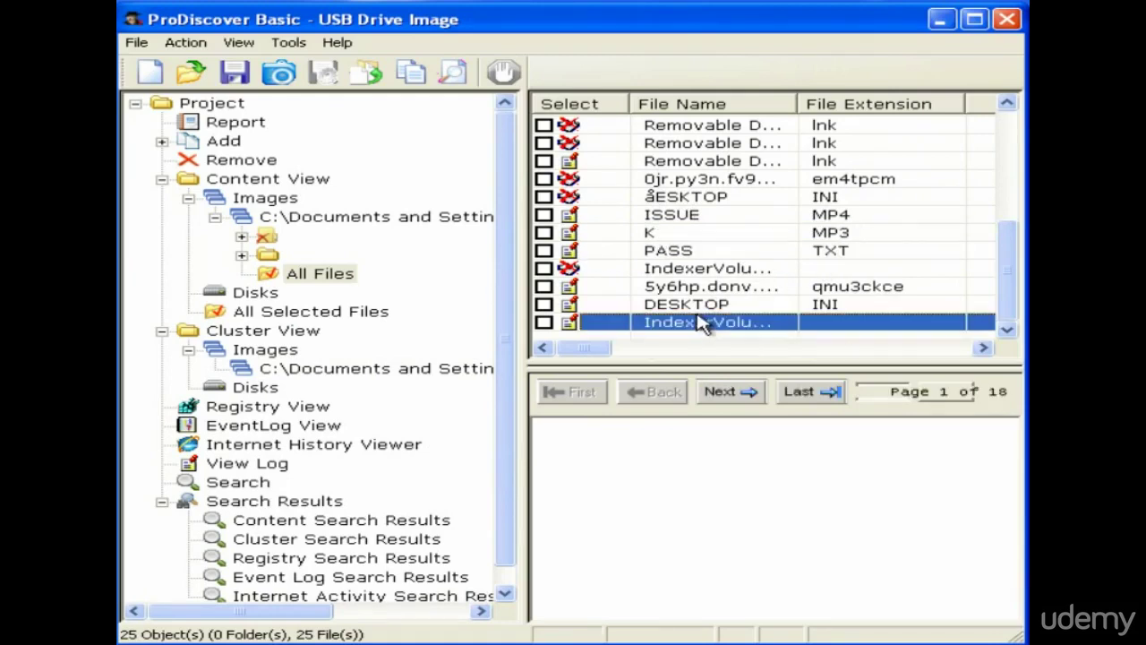
pyautogui.click(693, 306)
pyautogui.click(688, 269)
pyautogui.click(698, 231)
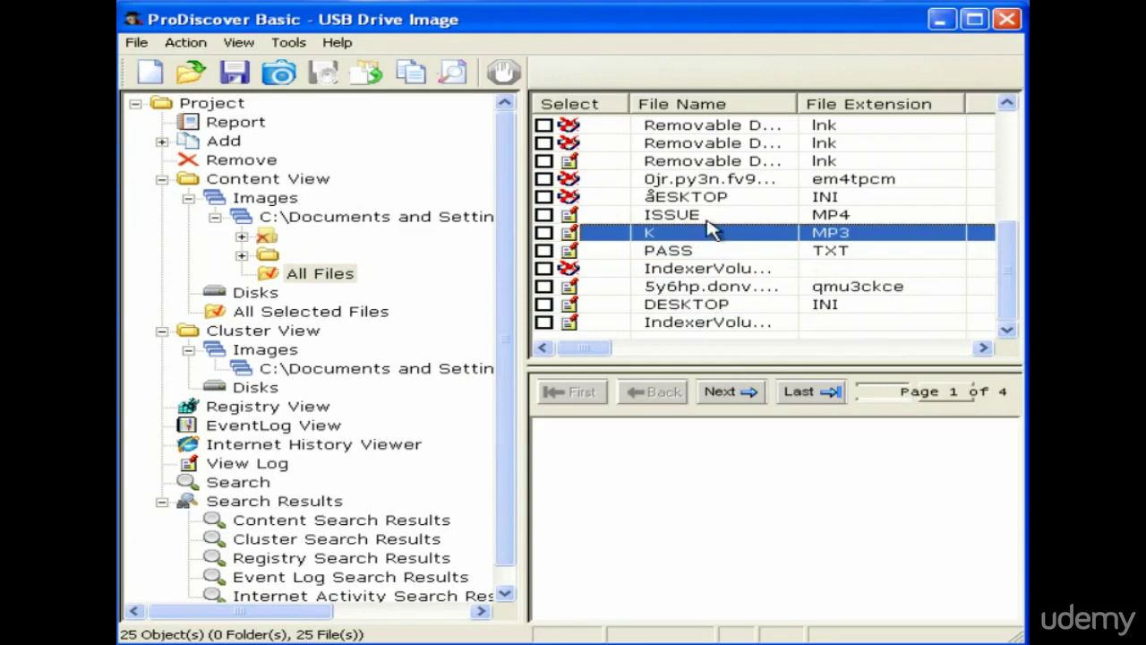
pyautogui.moveTo(1016, 263); pyautogui.dragTo(1011, 289)
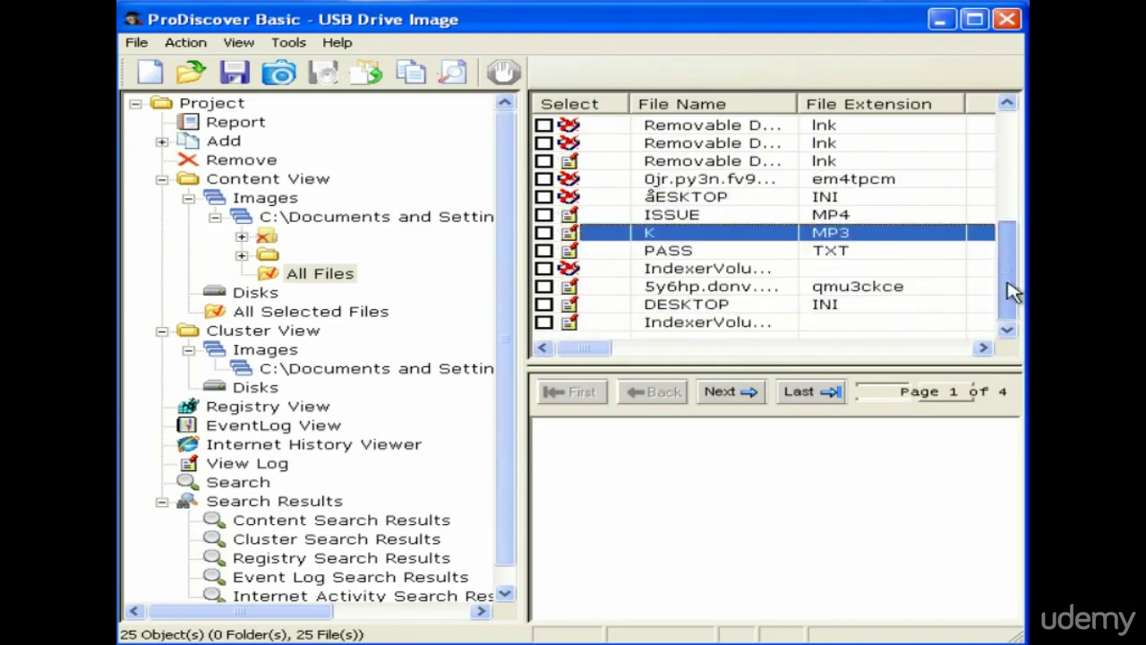
# Step: Check the actions available for K.MP3 and try to view the file
pyautogui.rightClick(706, 239)
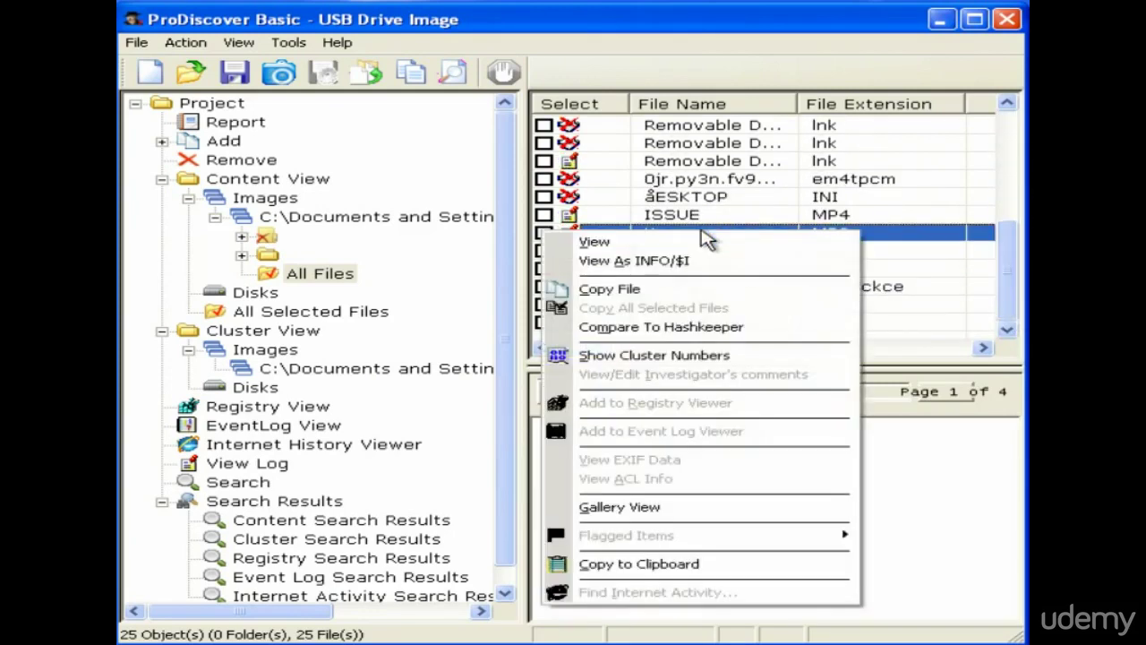
pyautogui.click(750, 184)
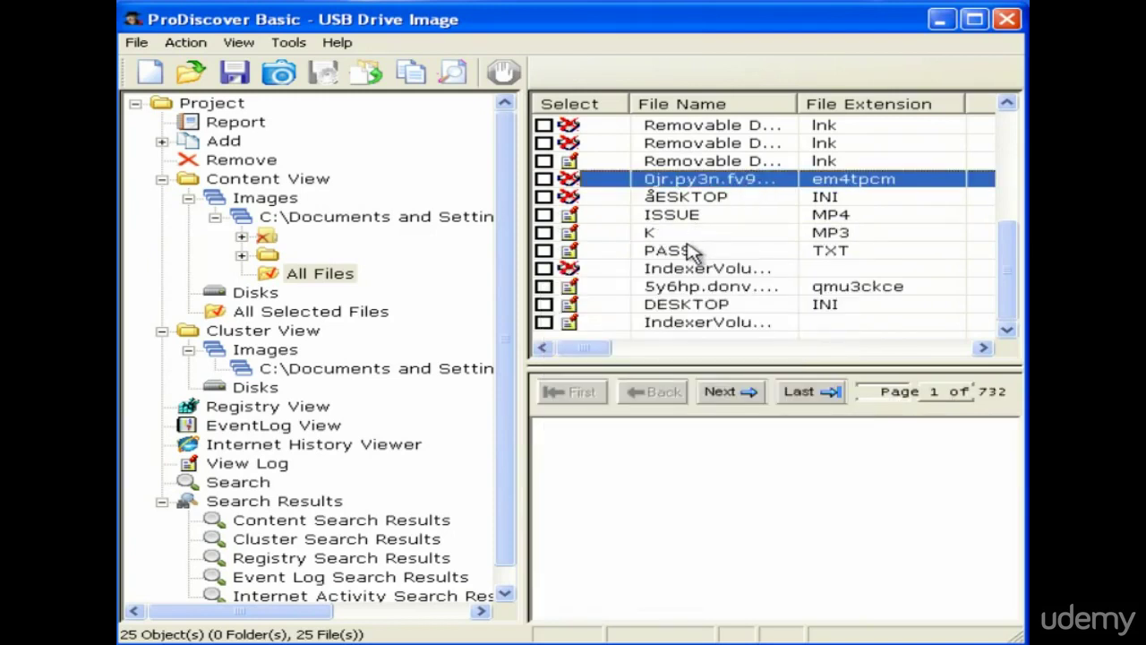
pyautogui.click(686, 251)
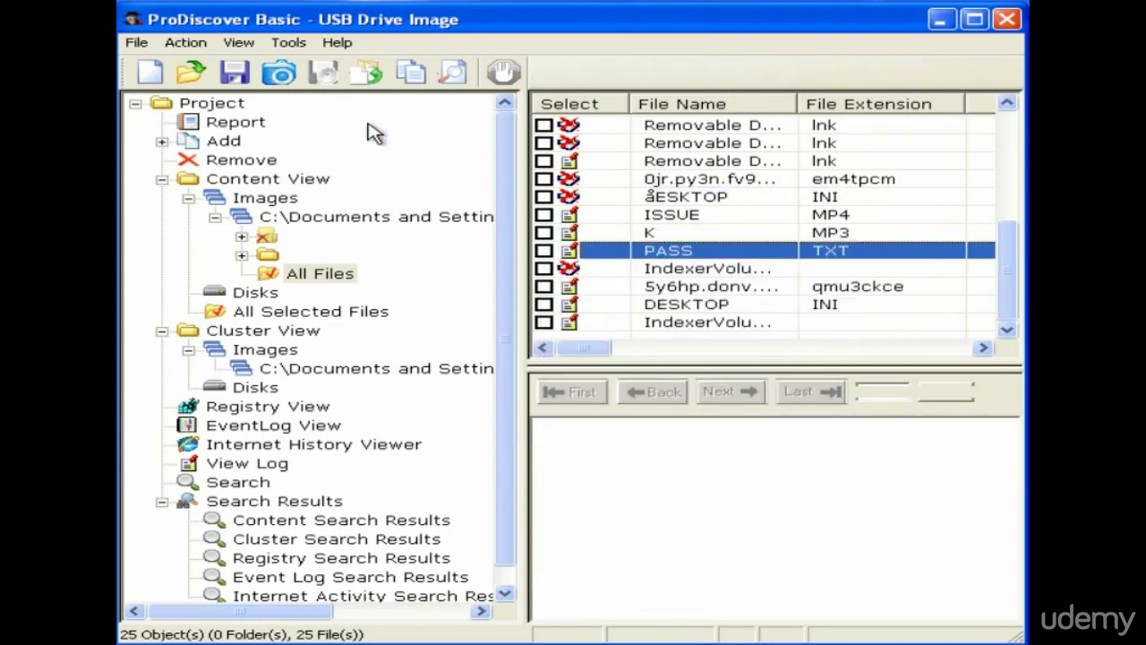
pyautogui.click(678, 235)
pyautogui.rightClick(678, 235)
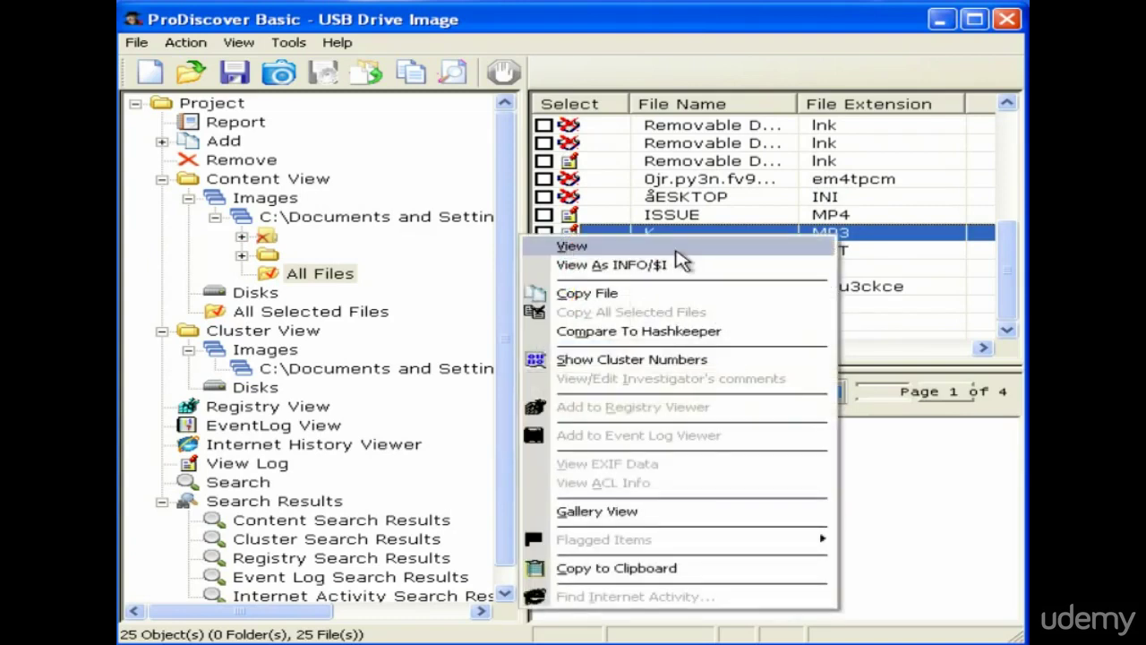
pyautogui.click(681, 258)
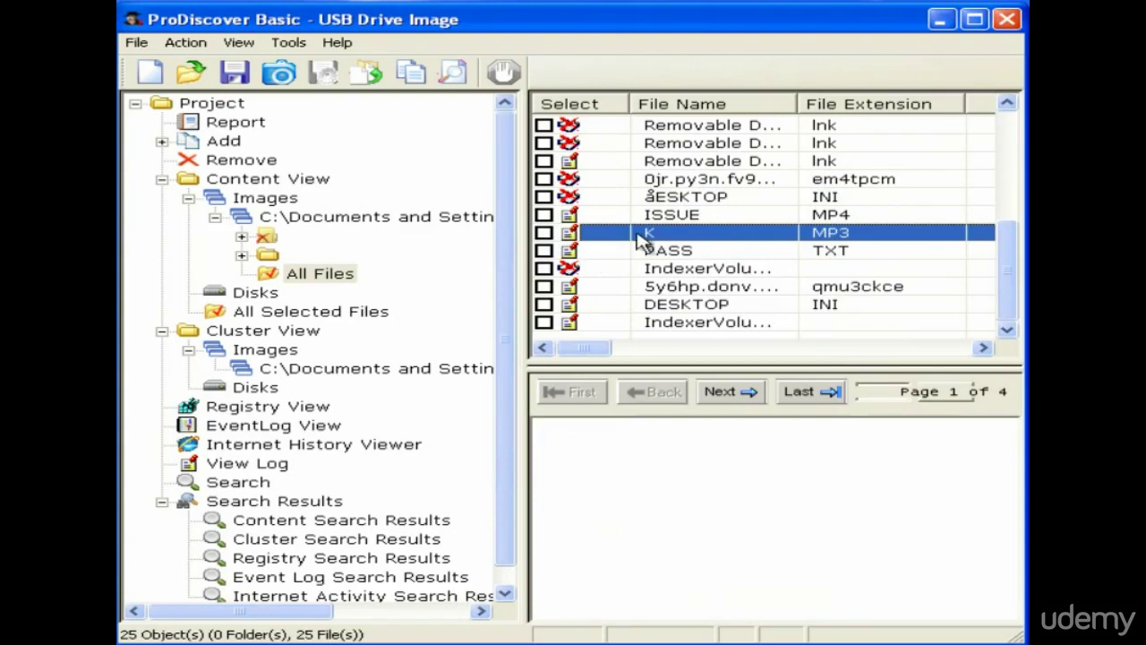
# Step: Copy the K.MP3 file out of the image to the Desktop, keeping its name
pyautogui.rightClick(662, 240)
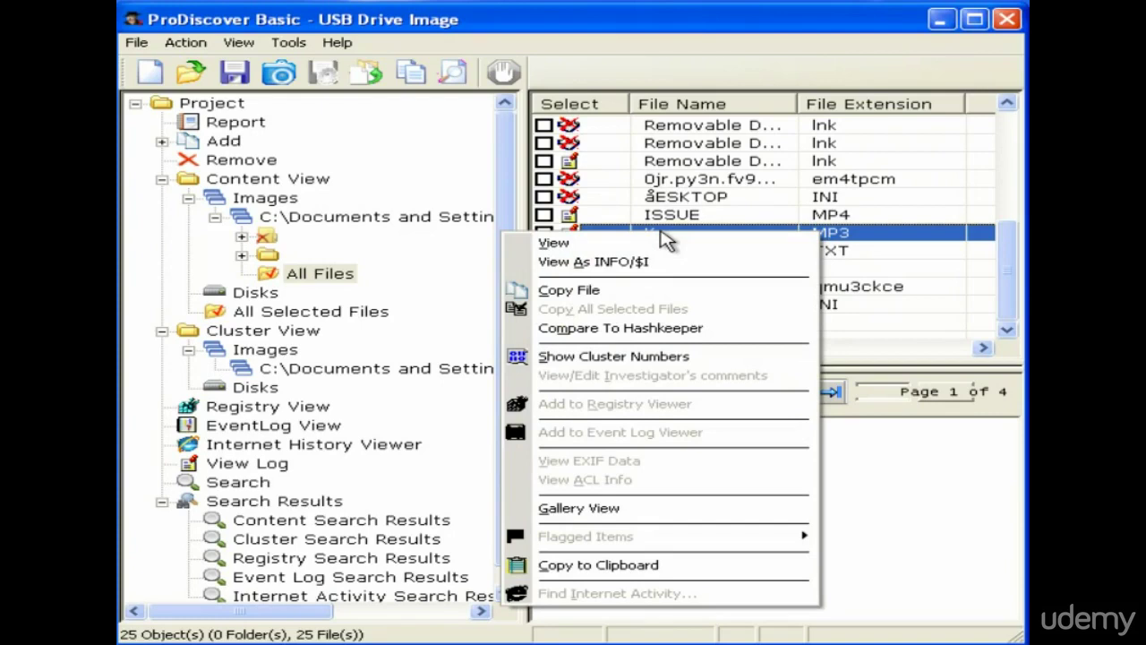
pyautogui.click(605, 301)
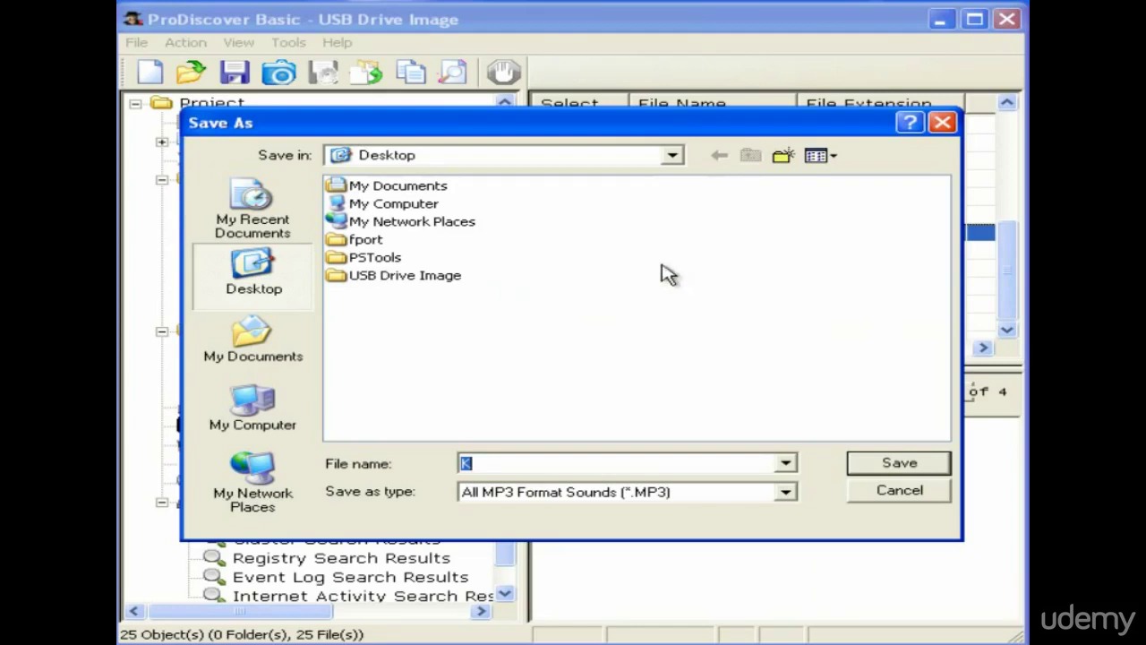
pyautogui.click(875, 472)
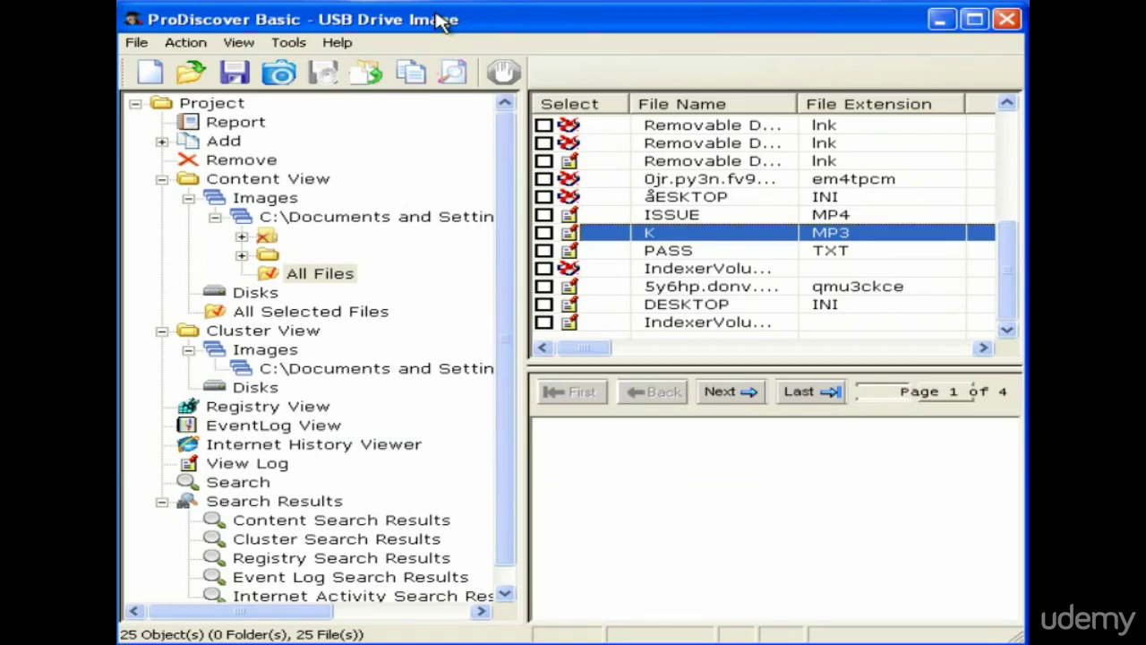
# Step: Copy the PASS.TXT file out of the image to the Desktop under its own name
pyautogui.moveTo(439, 19)
pyautogui.mouseDown()
pyautogui.moveTo(501, 312)
pyautogui.moveTo(407, 14)
pyautogui.moveTo(442, 41)
pyautogui.mouseUp()
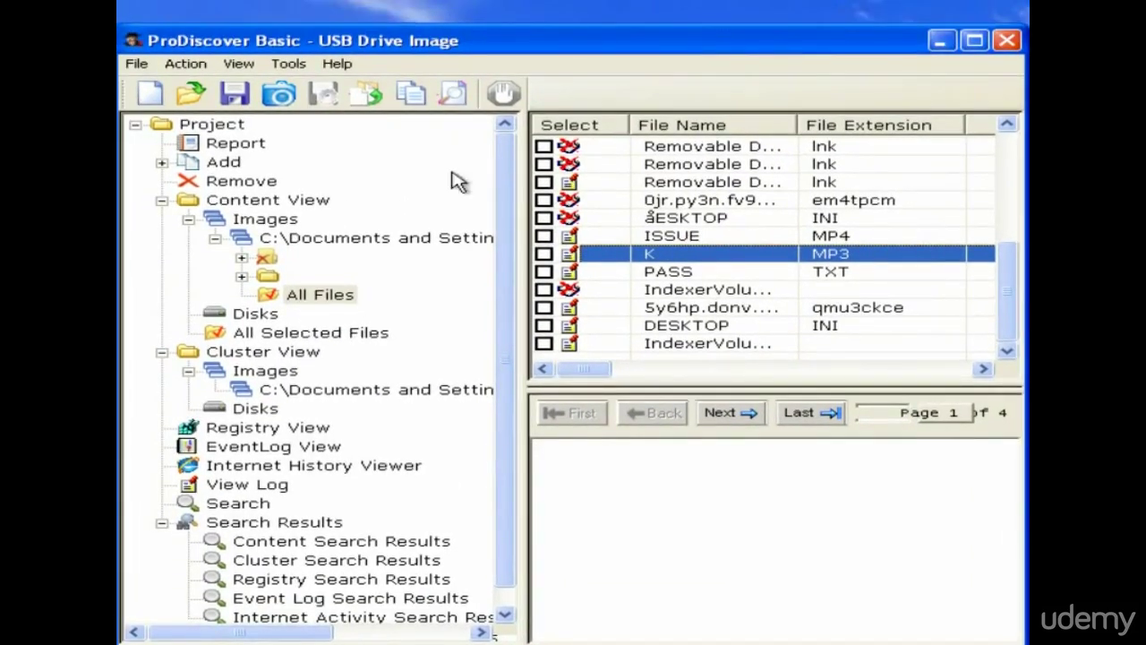
pyautogui.click(656, 272)
pyautogui.rightClick(658, 274)
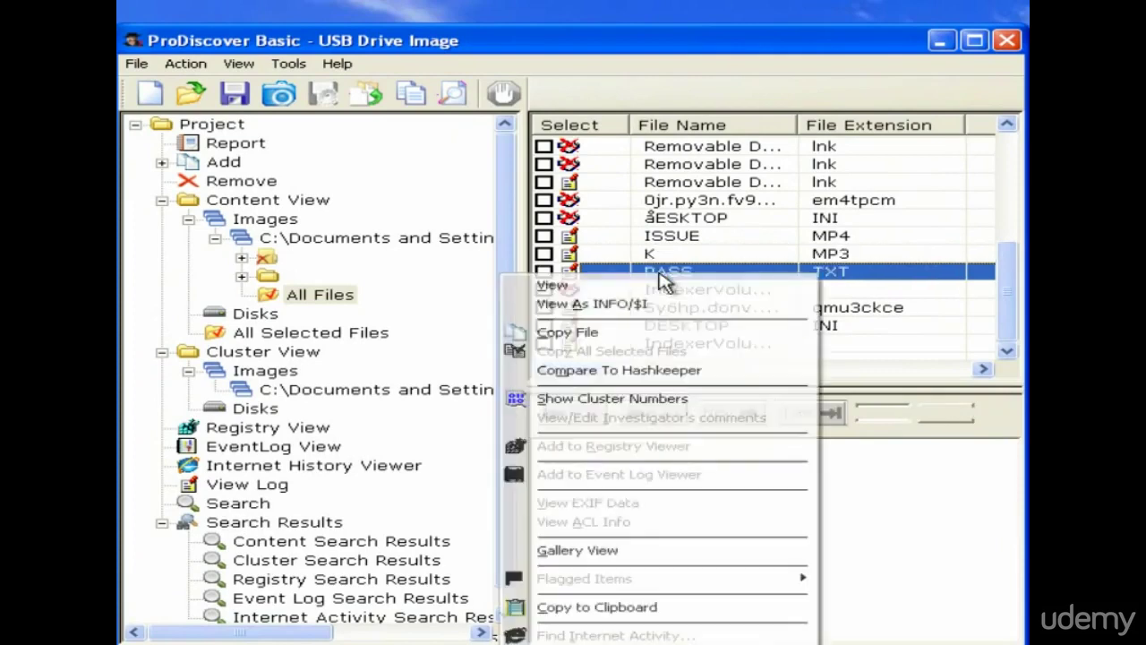
pyautogui.click(637, 331)
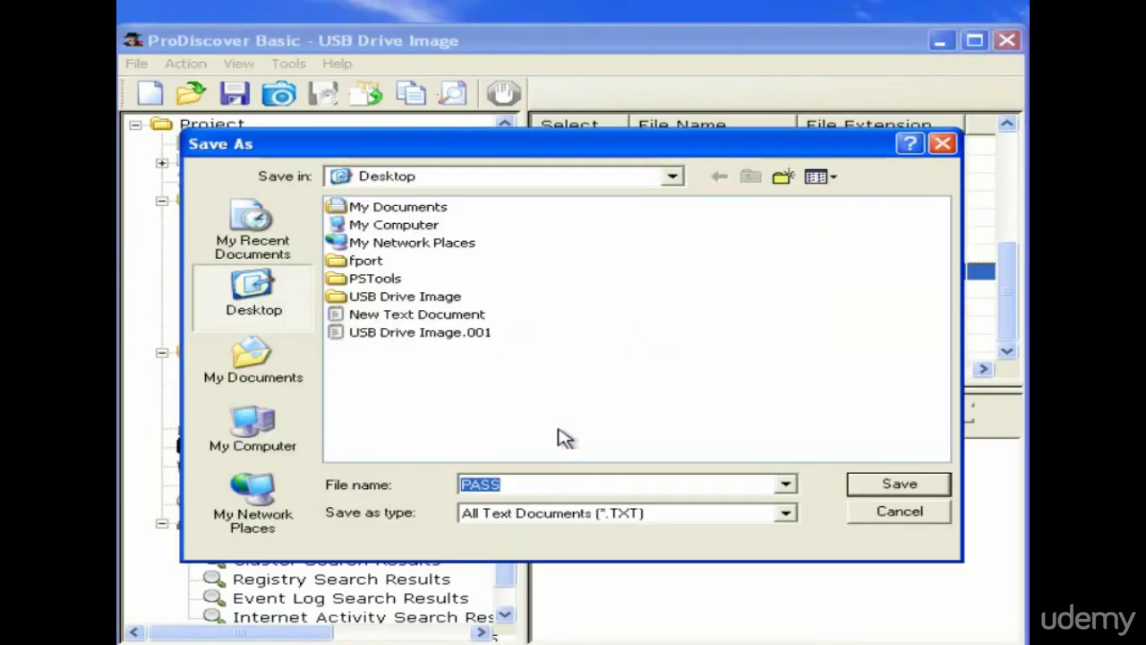
pyautogui.click(886, 484)
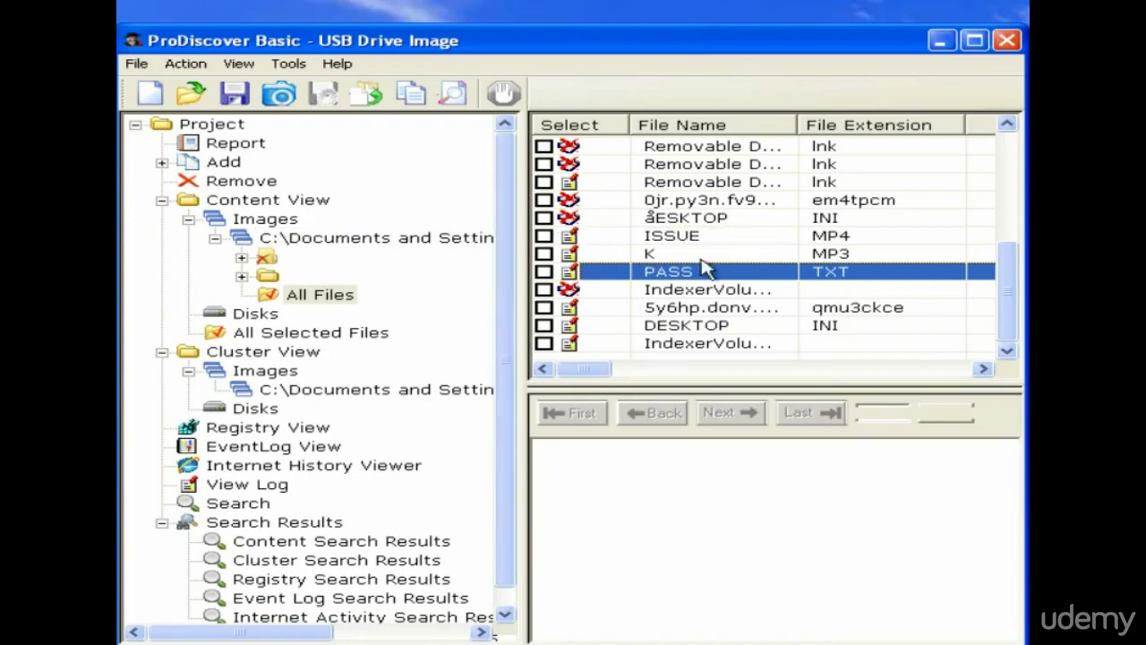
# Step: Compare the contents of the deleted and existing removable drive lnk files and review the rest of the file list
pyautogui.moveTo(1005, 312); pyautogui.dragTo(1021, 370)
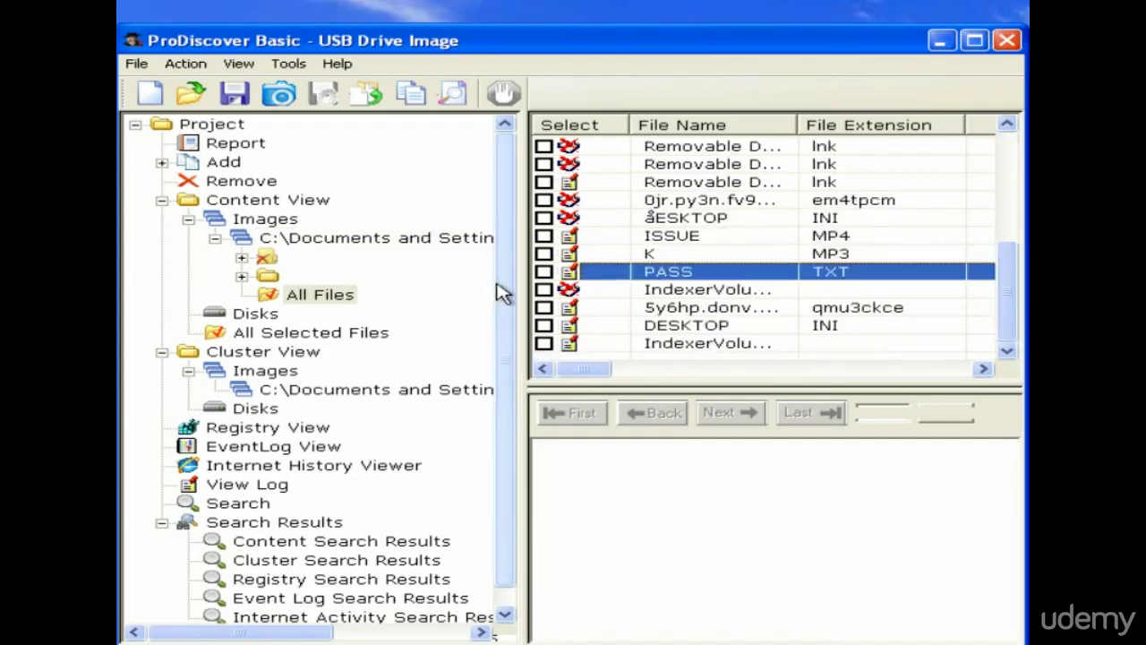
pyautogui.click(686, 183)
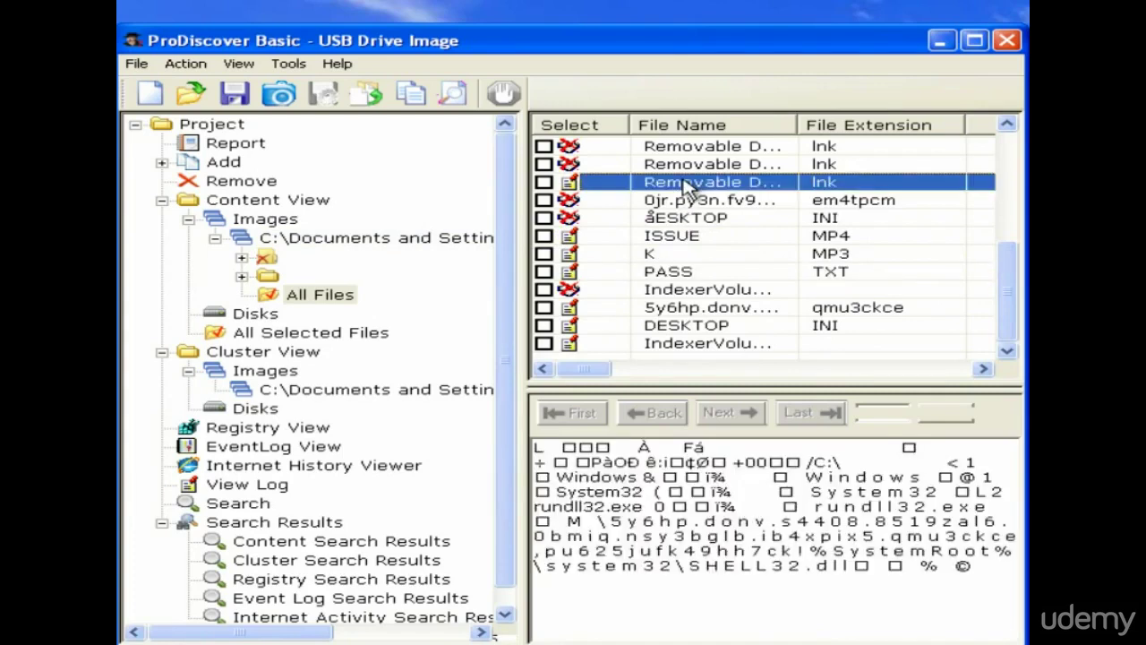
pyautogui.rightClick(687, 184)
pyautogui.click(667, 149)
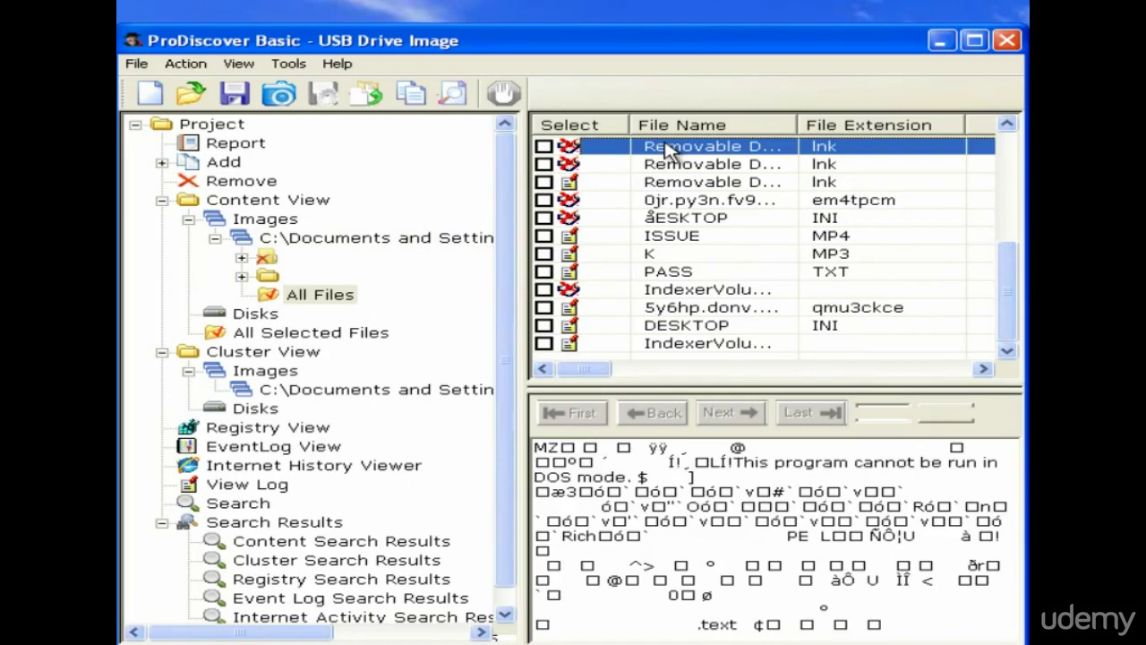
pyautogui.click(678, 183)
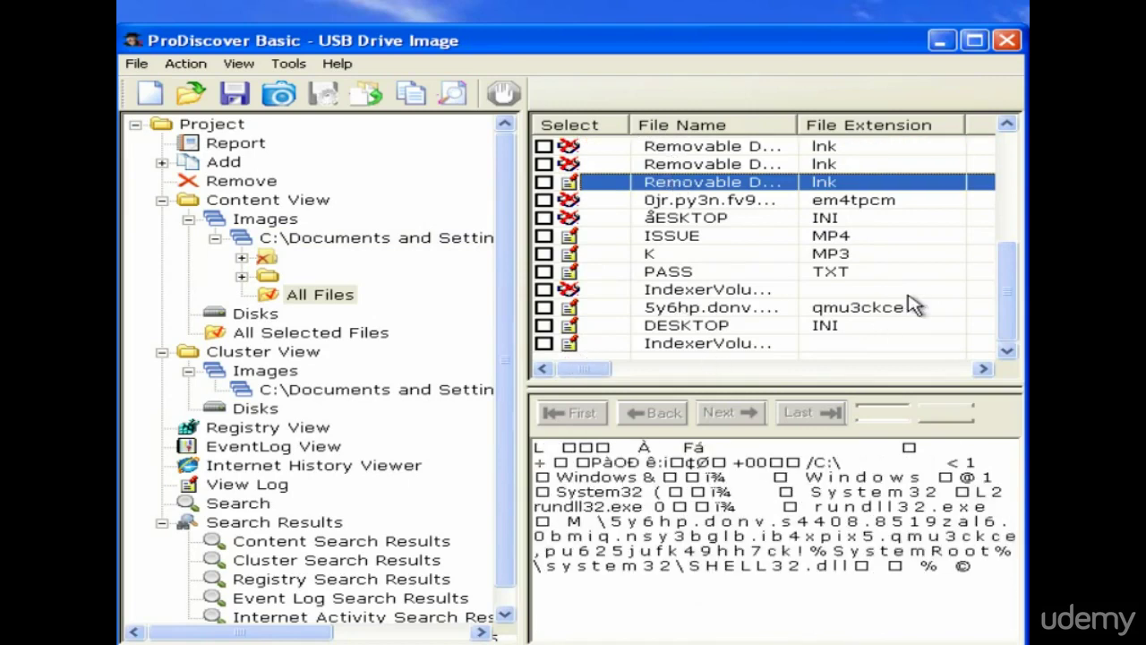
pyautogui.moveTo(1008, 281); pyautogui.dragTo(1001, 152)
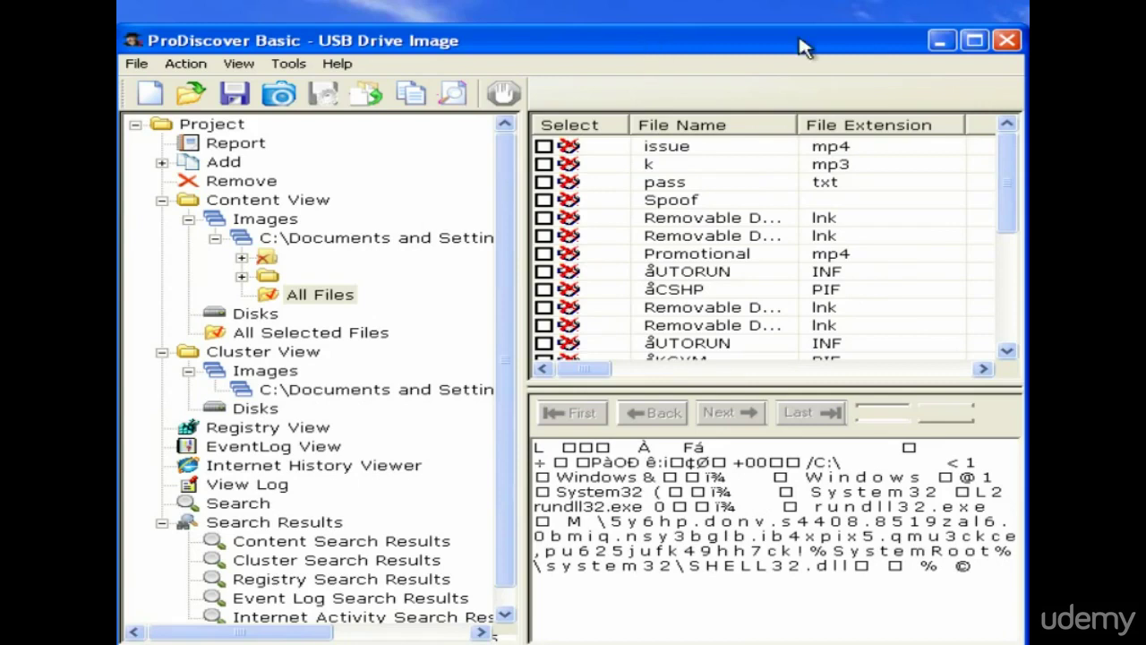
# Step: Close ProDiscover without saving the project
pyautogui.click(1007, 40)
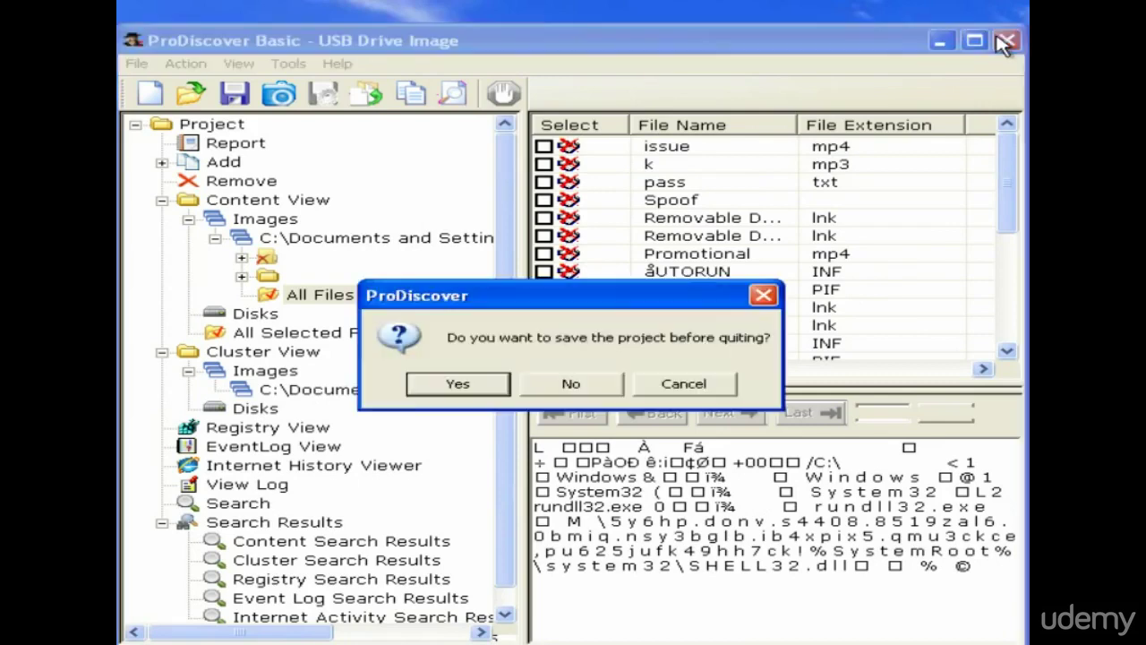
pyautogui.click(570, 384)
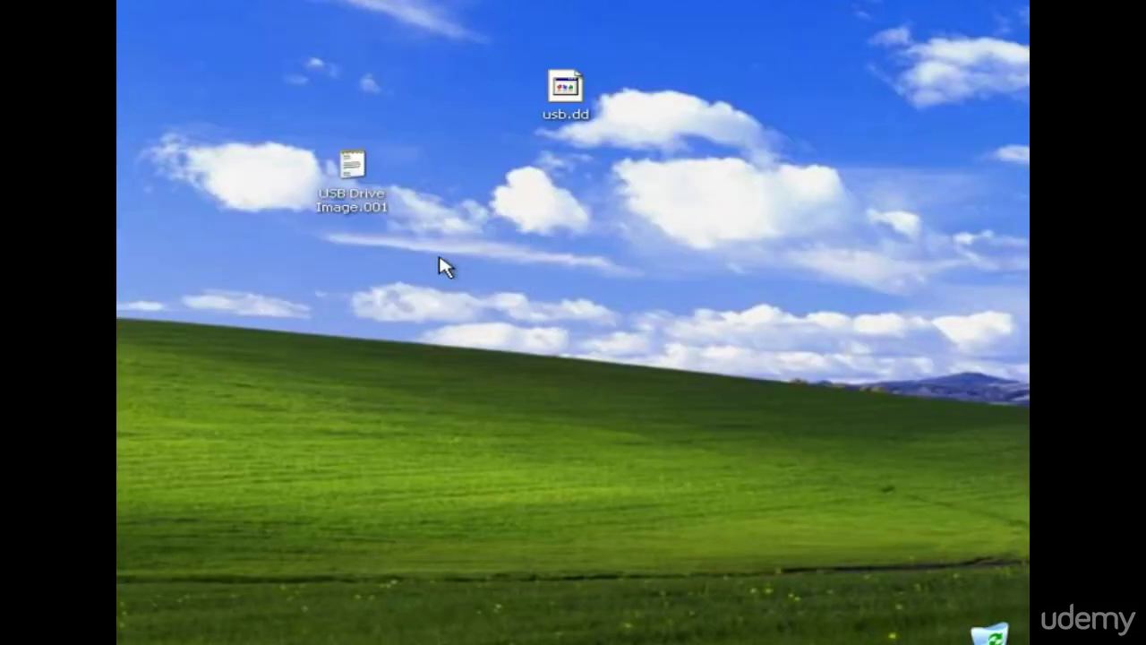